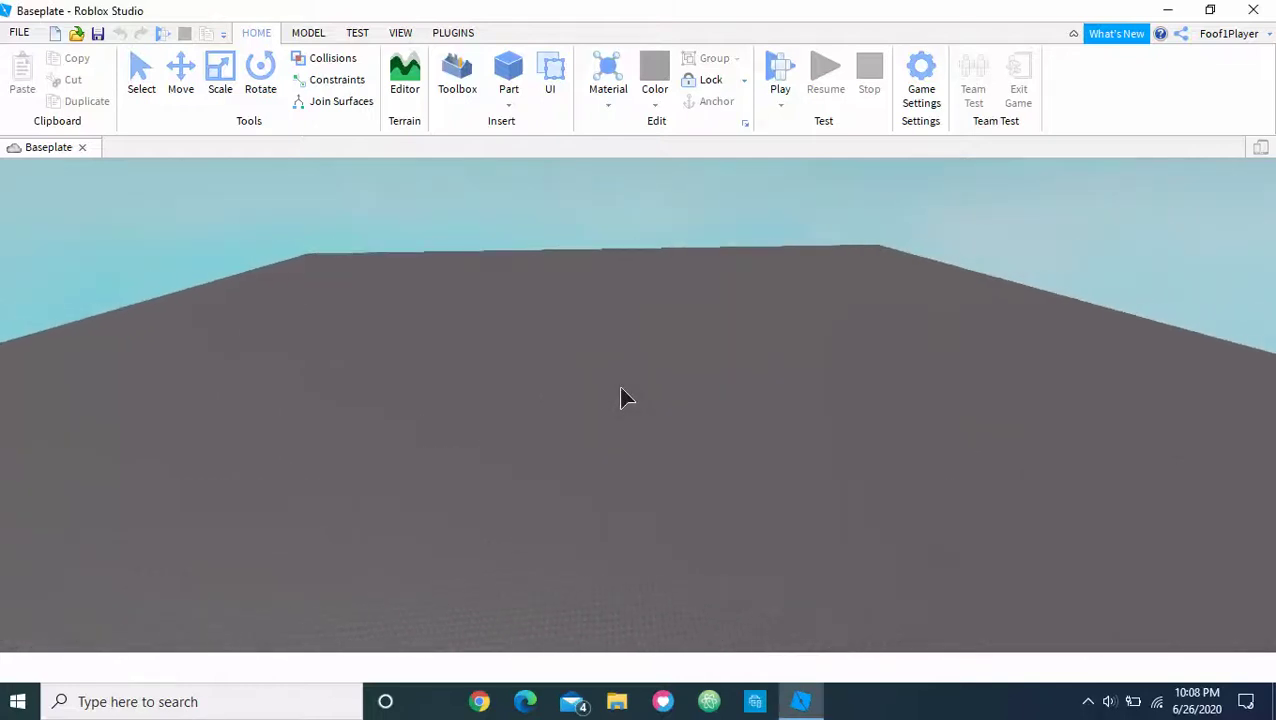
- Search the Toolbox models for 'walking npc' and insert the Walking NPC (Noob) onto the baseplate
scroll(638, 390, "down", 2)
scroll(638, 390, "up", 5)
scroll(640, 390, "up", 3)
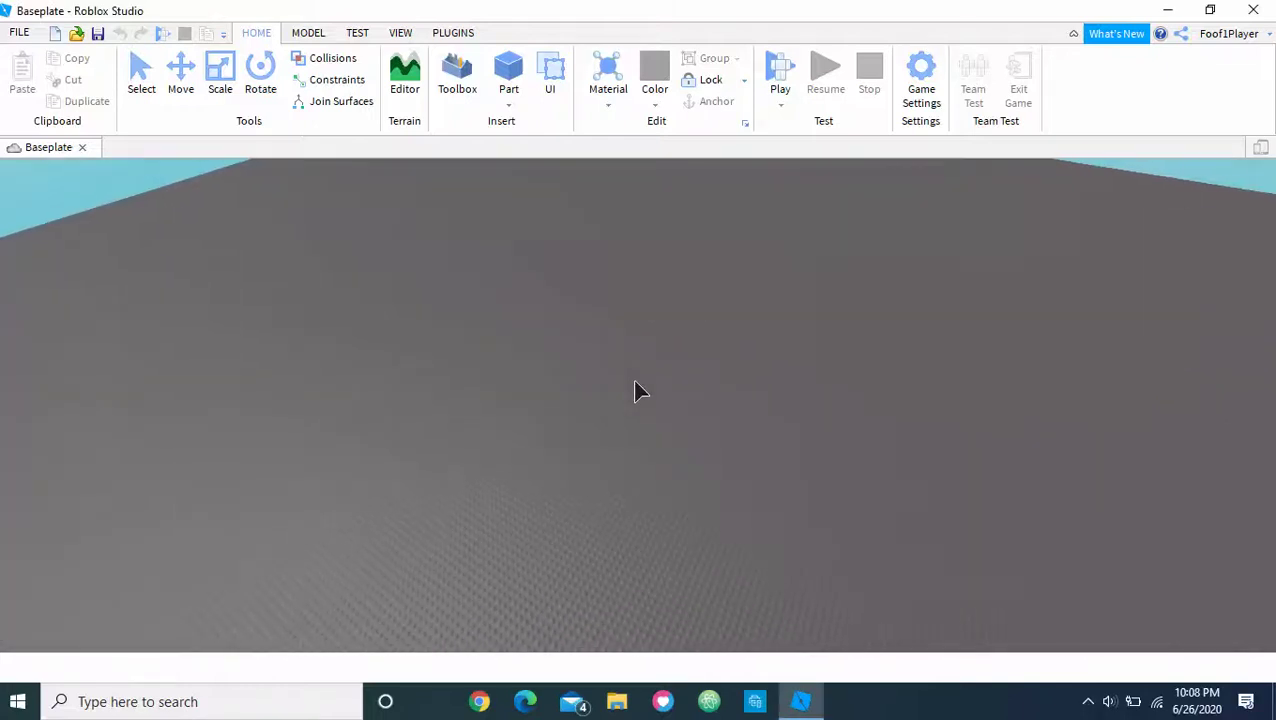
scroll(640, 390, "down", 2)
scroll(640, 390, "up", 3)
scroll(640, 390, "down", 1)
scroll(640, 390, "down", 1)
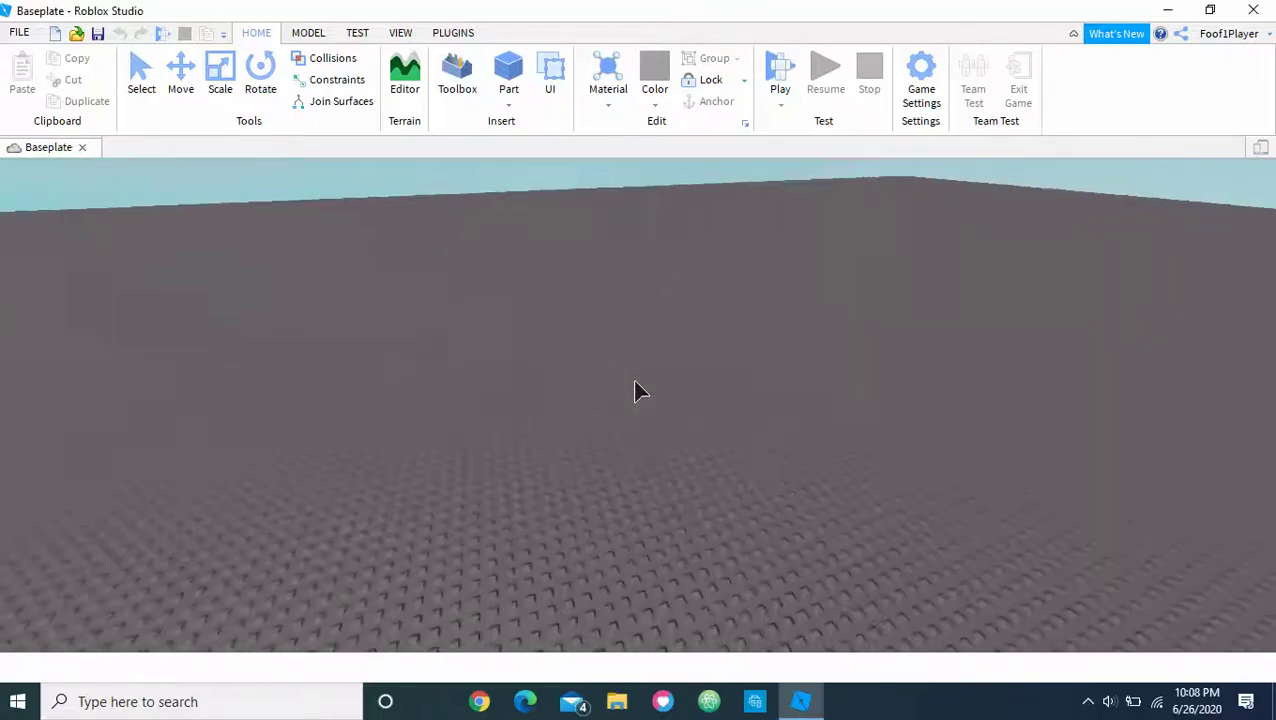
scroll(640, 390, "up", 2)
scroll(640, 390, "down", 1)
scroll(640, 390, "up", 1)
scroll(640, 390, "up", 1)
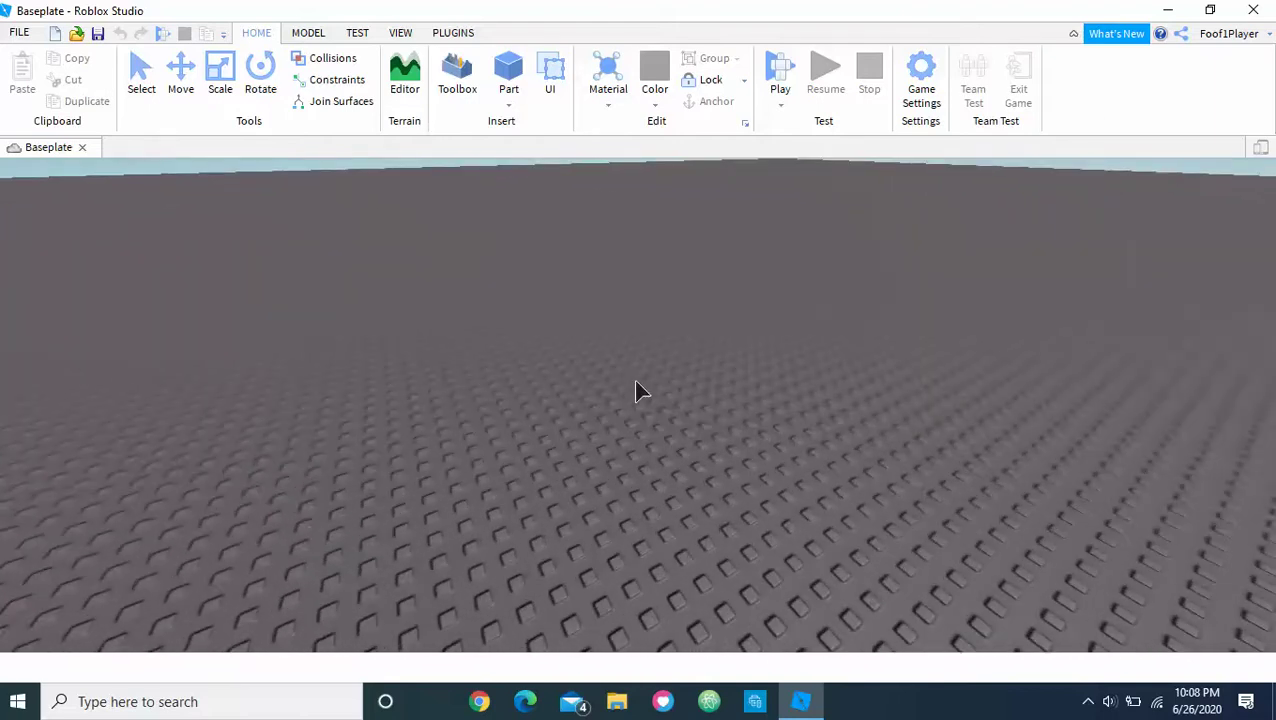
left_click(457, 75)
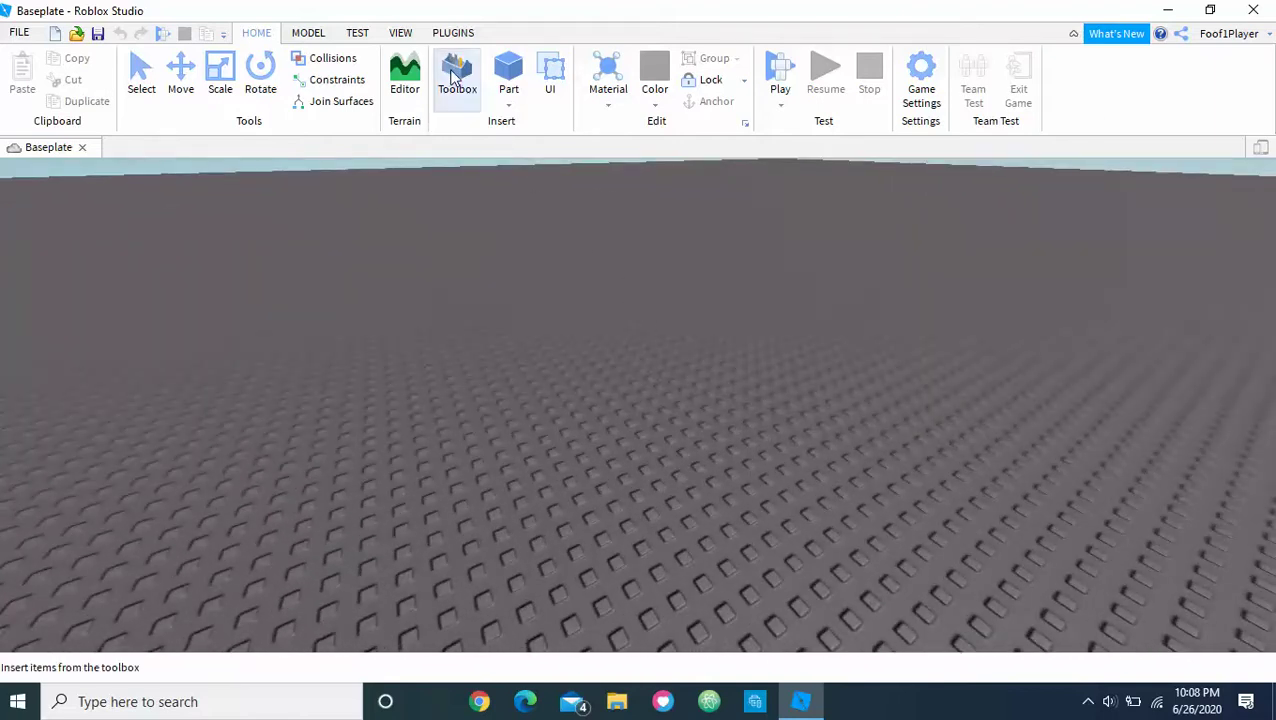
left_click(151, 211)
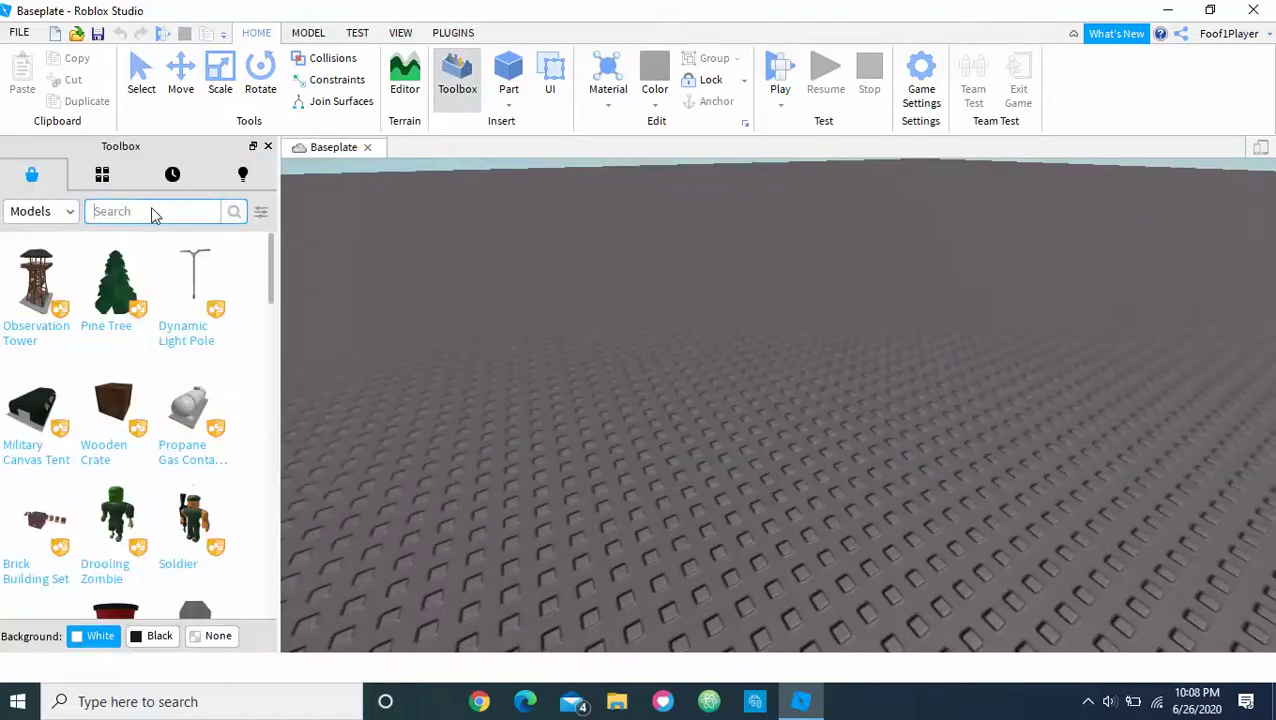
type("walking n")
type("pc")
key("Return")
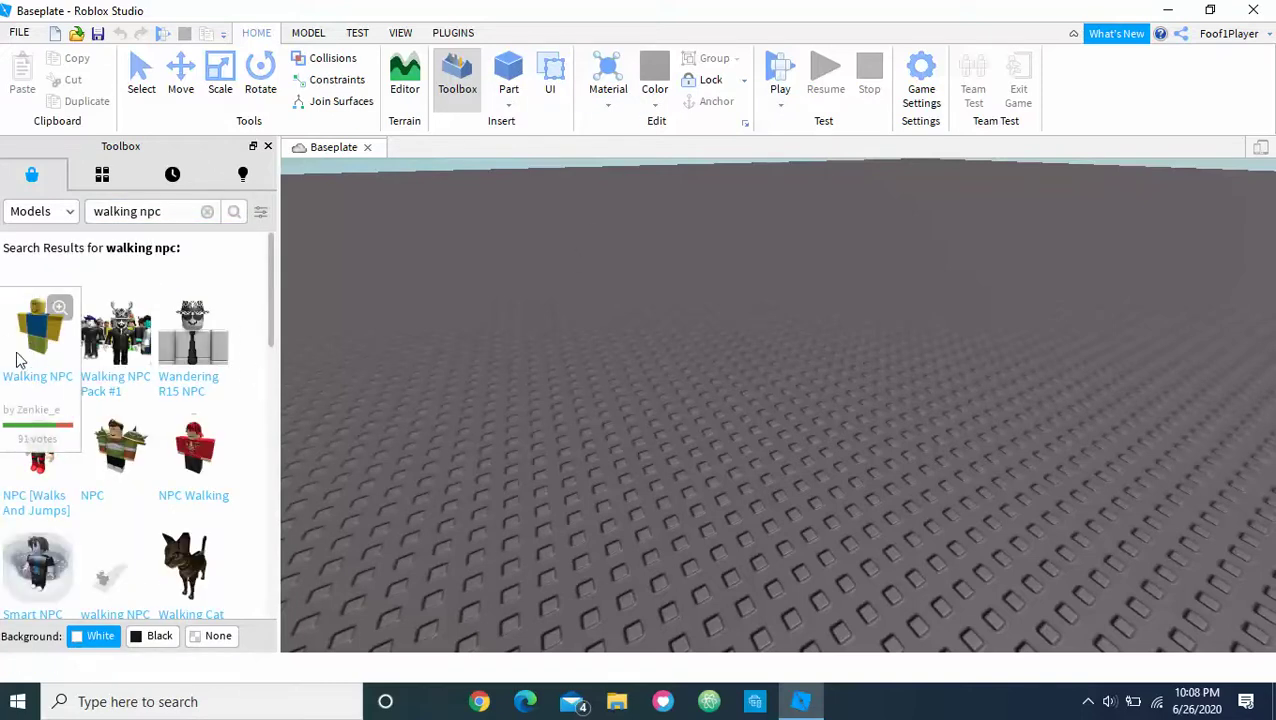
left_click(17, 355)
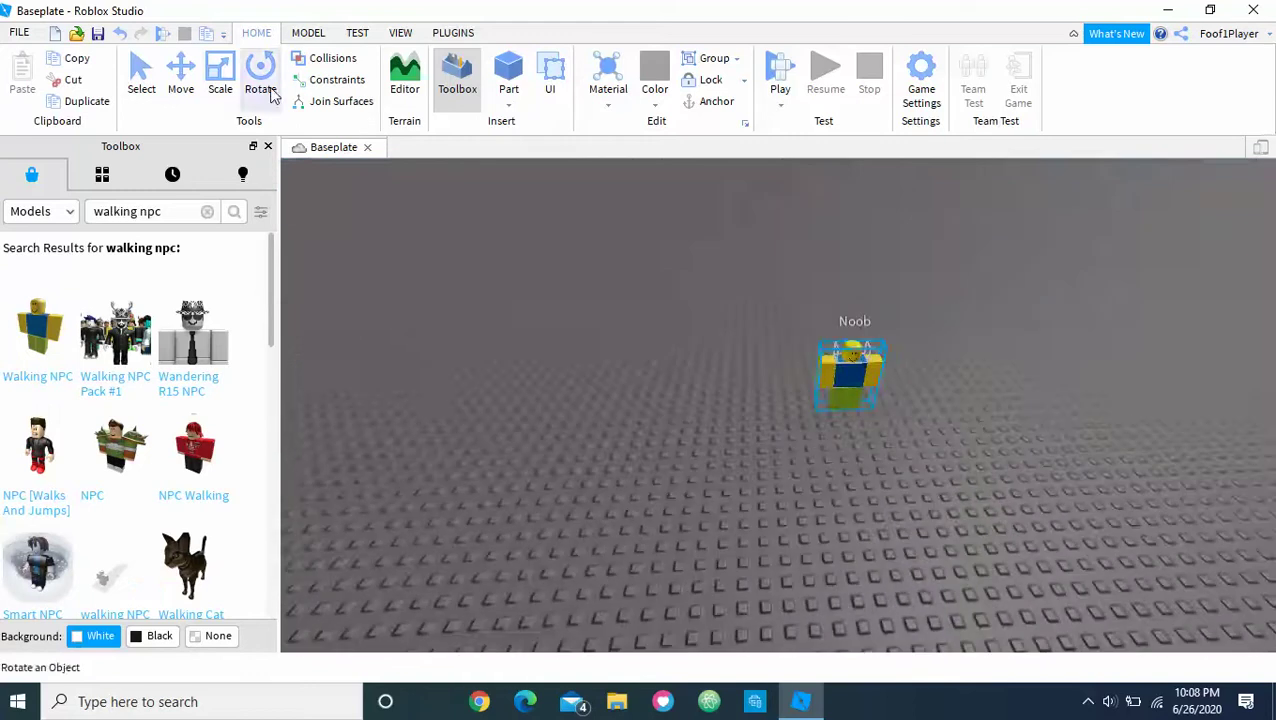
- Close the Toolbox and show the Explorer and Properties panels from the View menu
left_click(267, 146)
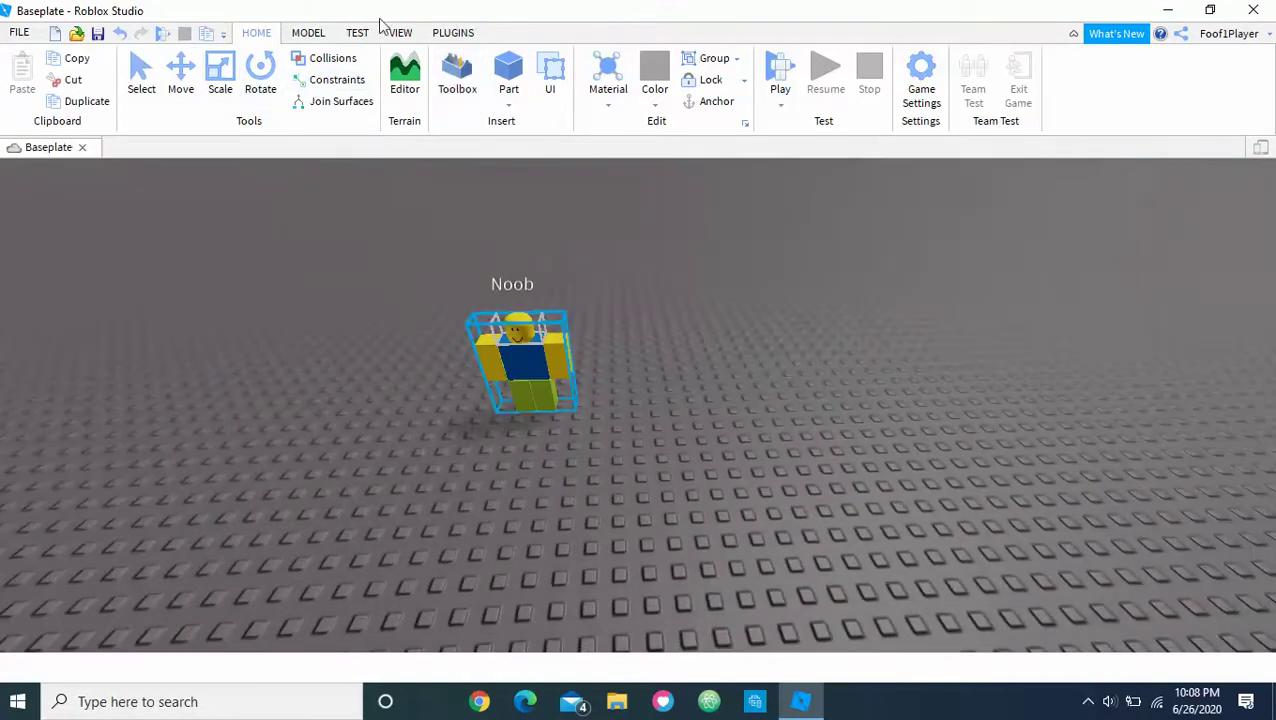
left_click(398, 32)
left_click(38, 89)
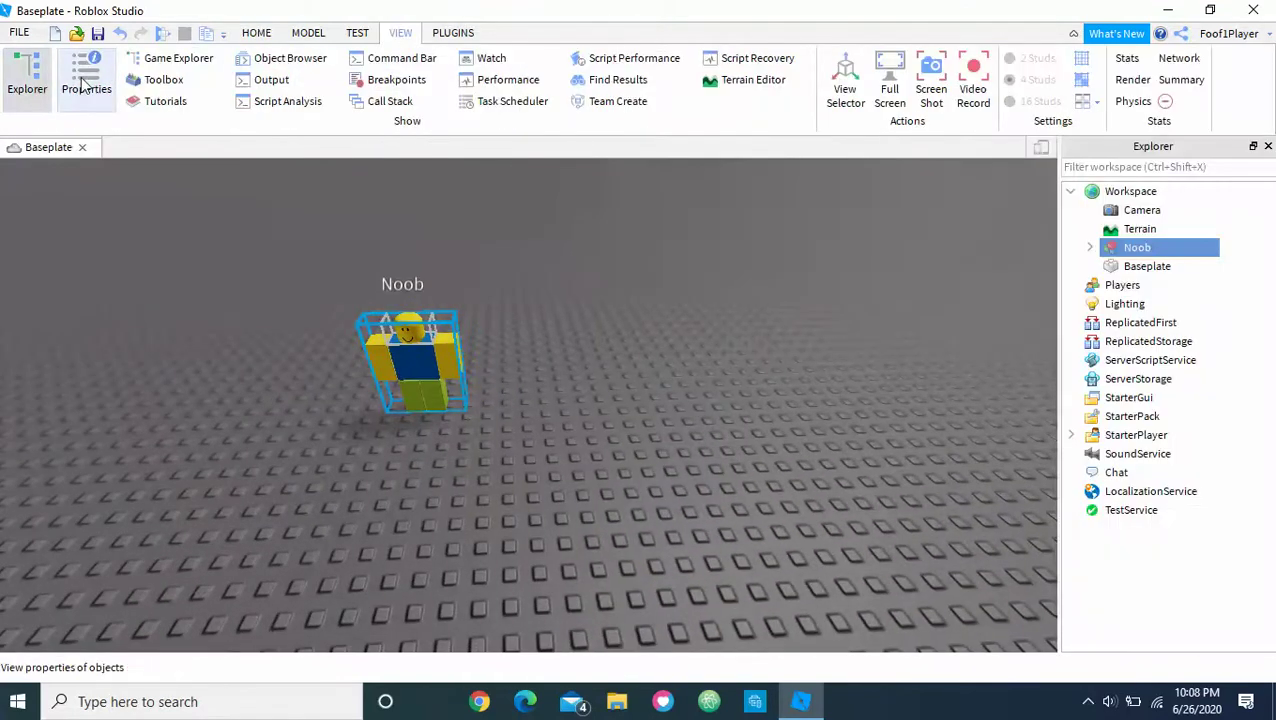
left_click(86, 87)
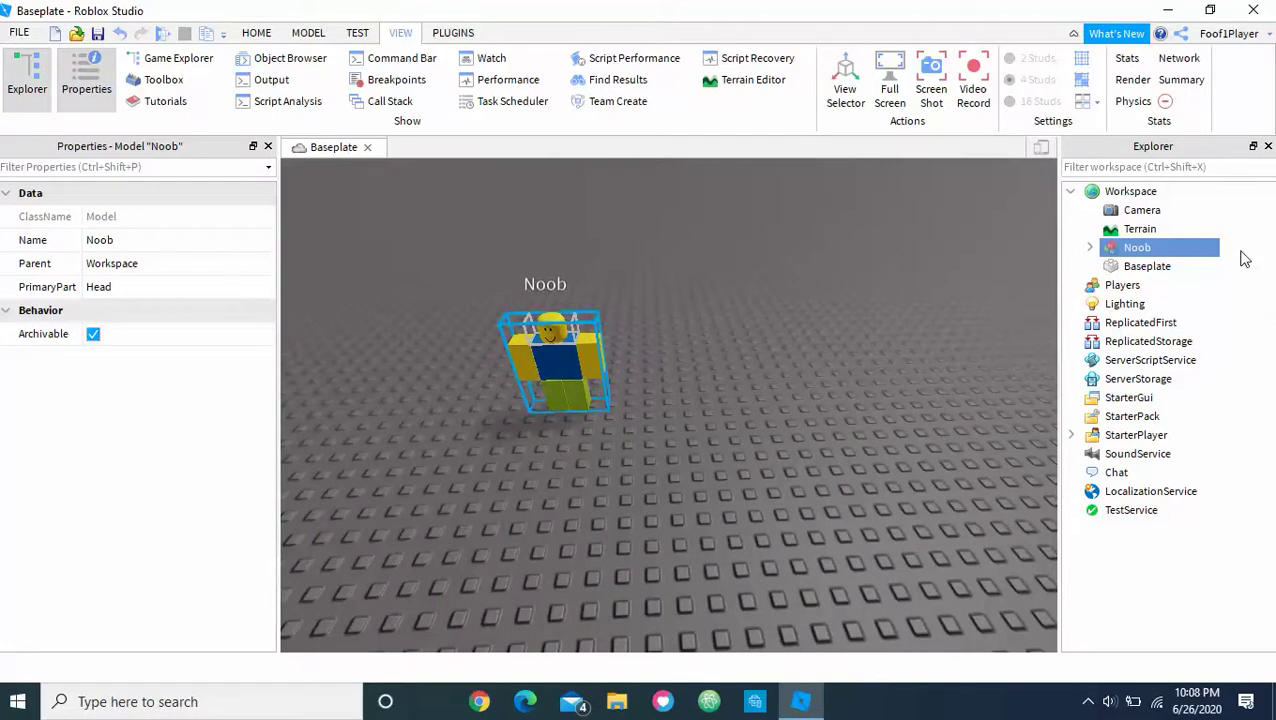
- Add a Script under Workspace whose first line is 'local NPC = game.Workspace.Noob'
left_click(1180, 197)
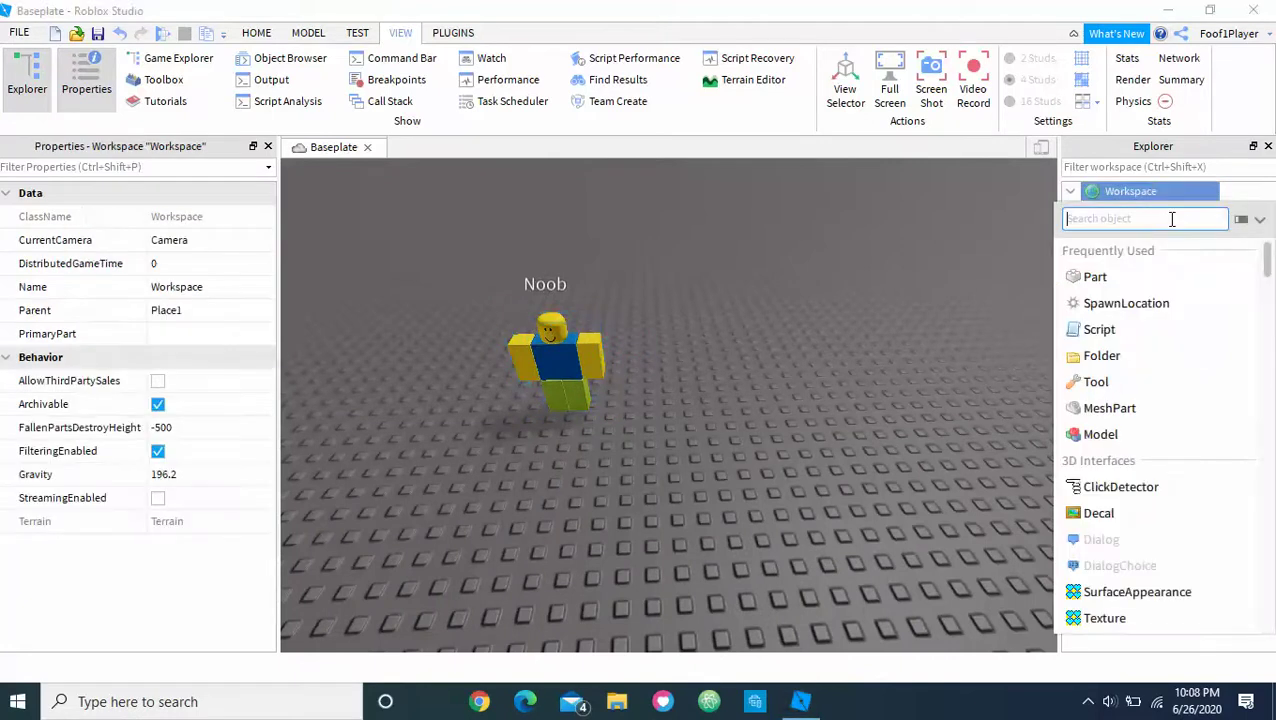
left_click(1125, 346)
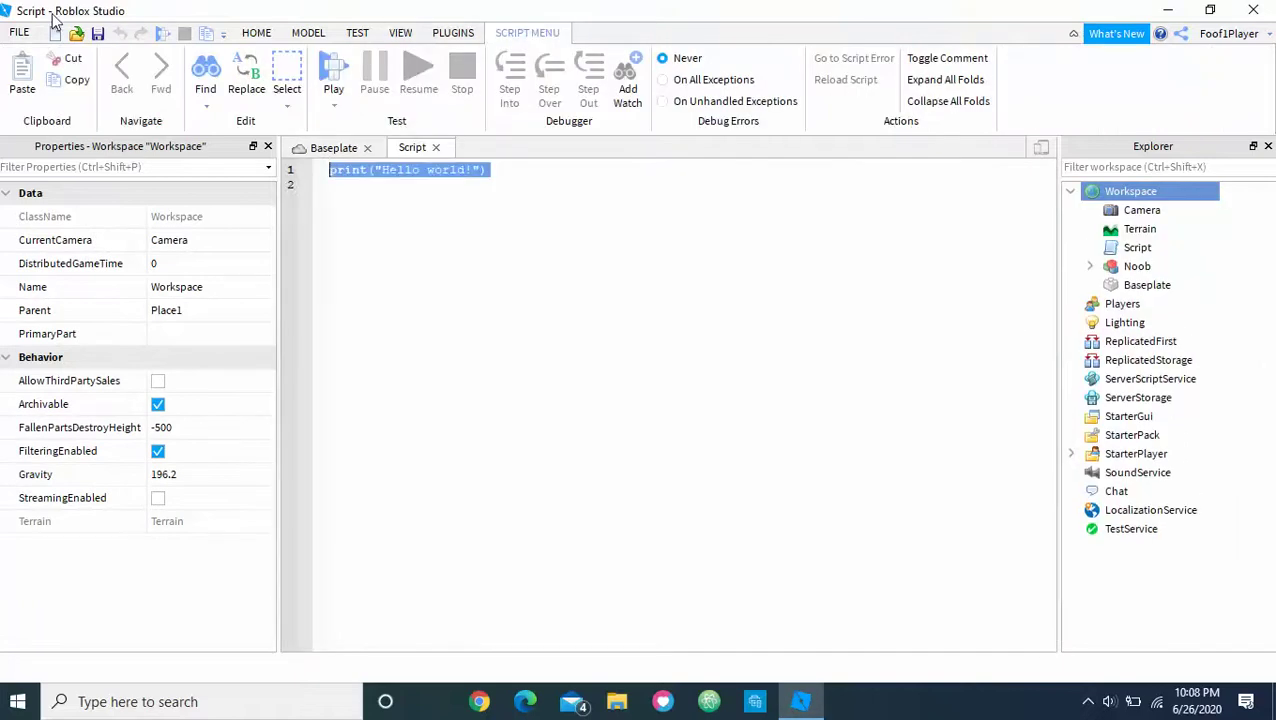
key("BackSpace")
type("local ")
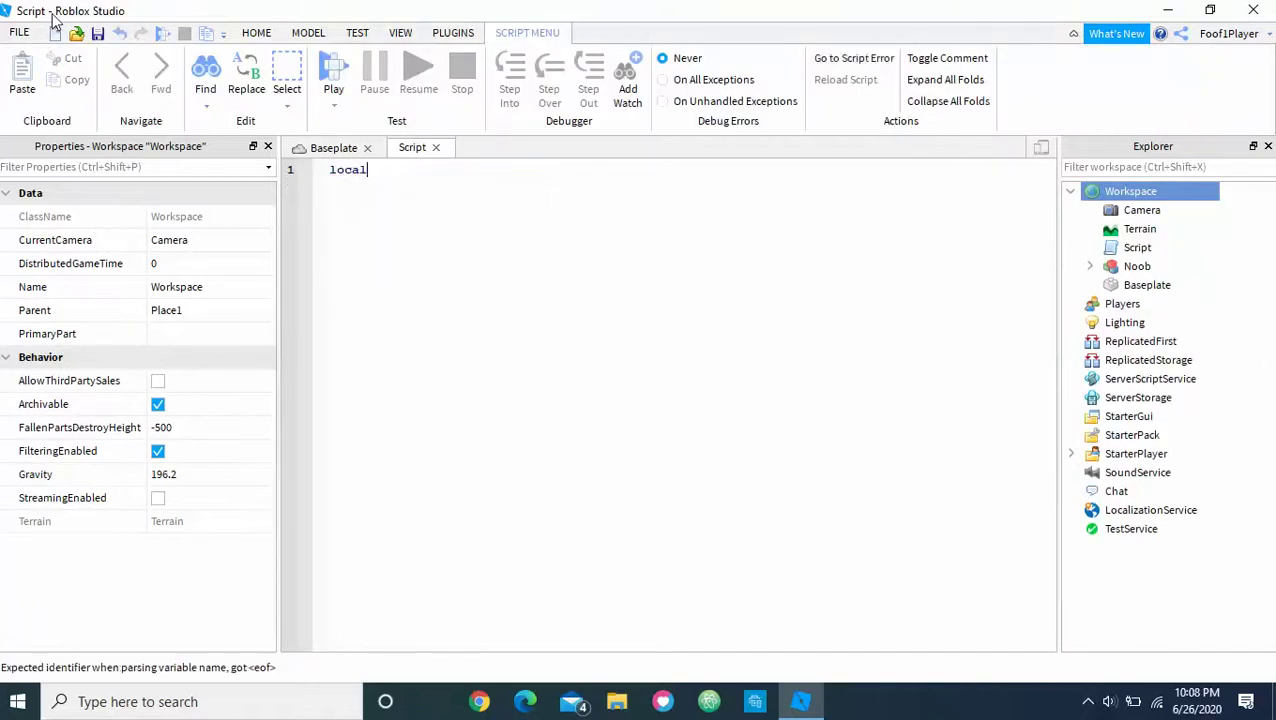
type("NPC.")
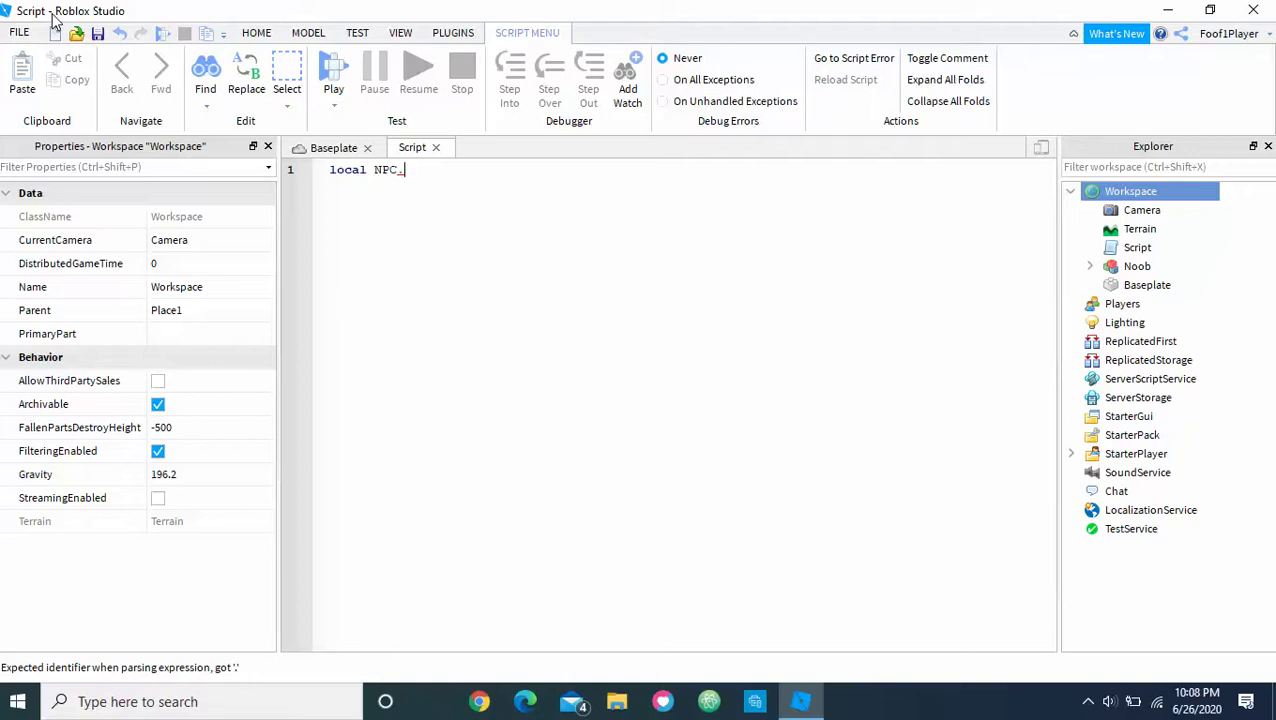
key("BackSpace")
key("BackSpace")
key("BackSpace")
key("BackSpace")
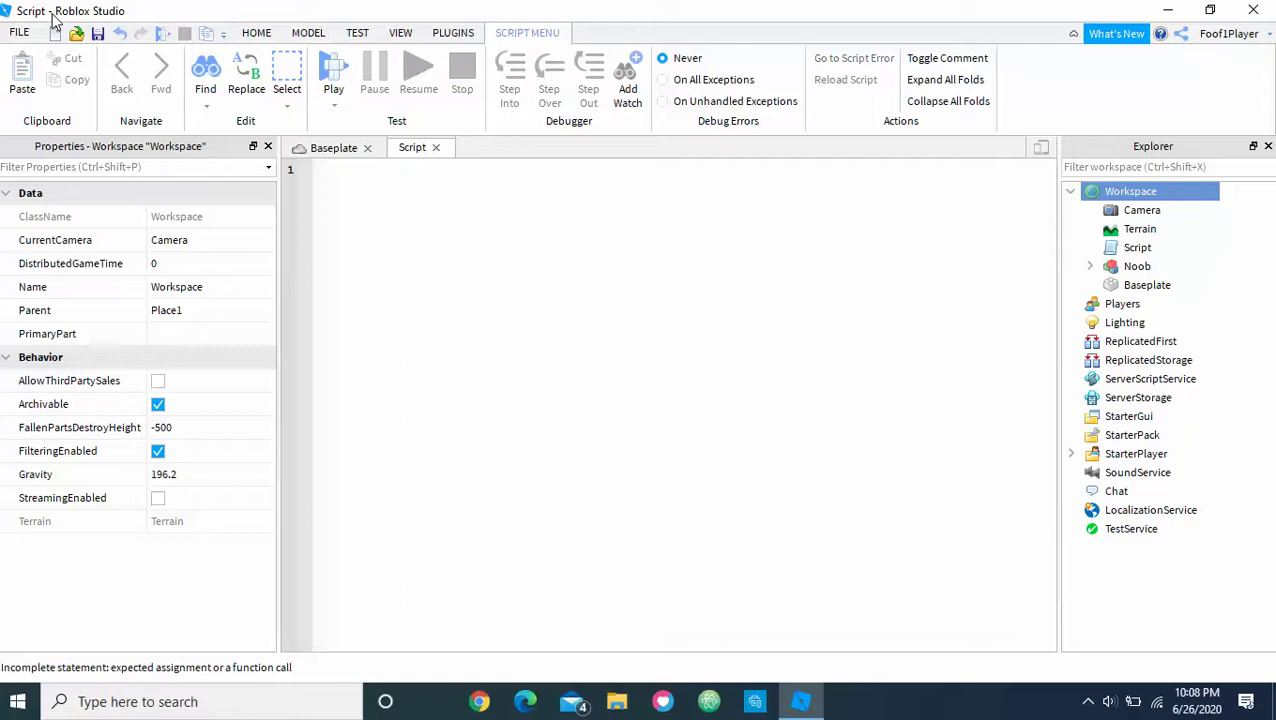
type("local NPC")
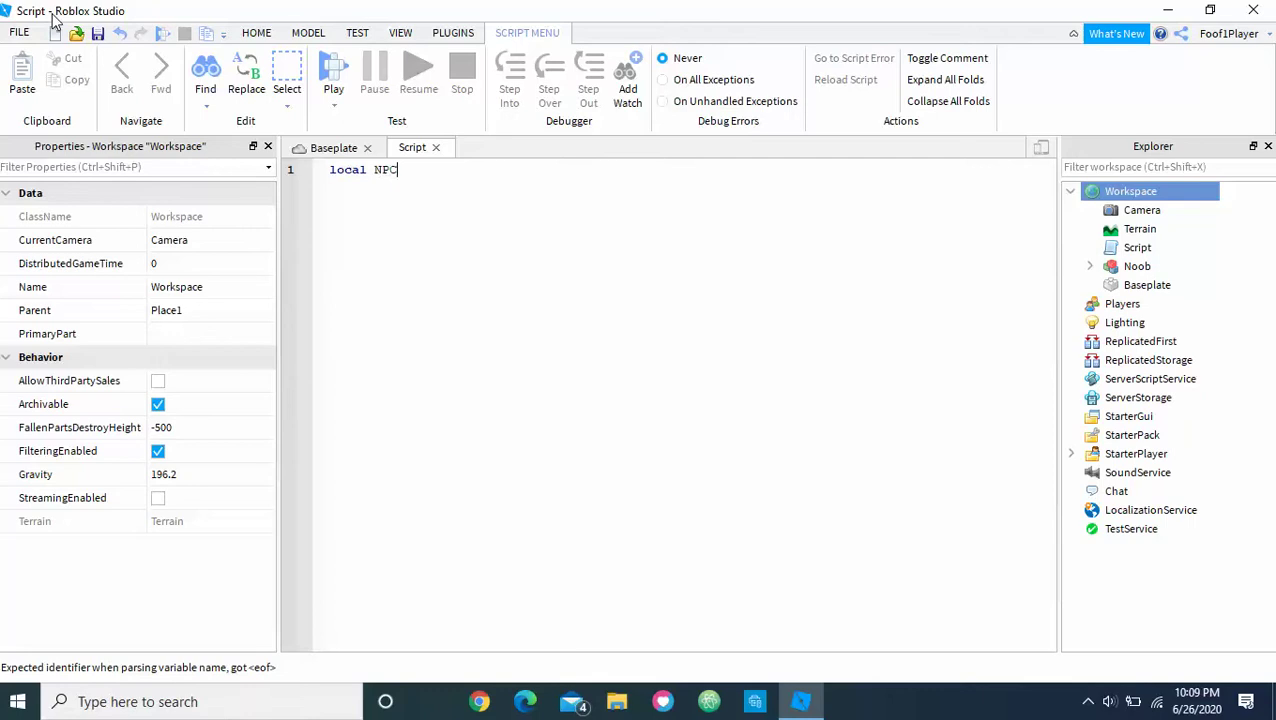
type(" = game.Workspace")
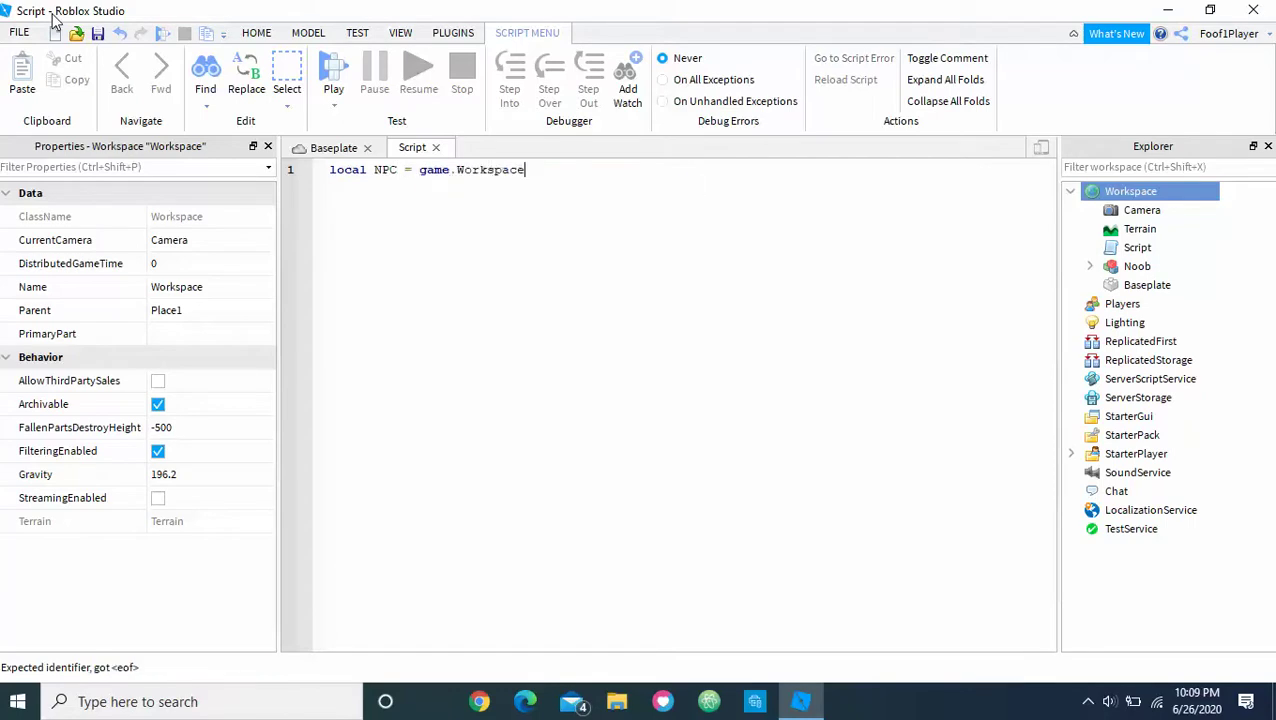
type(".")
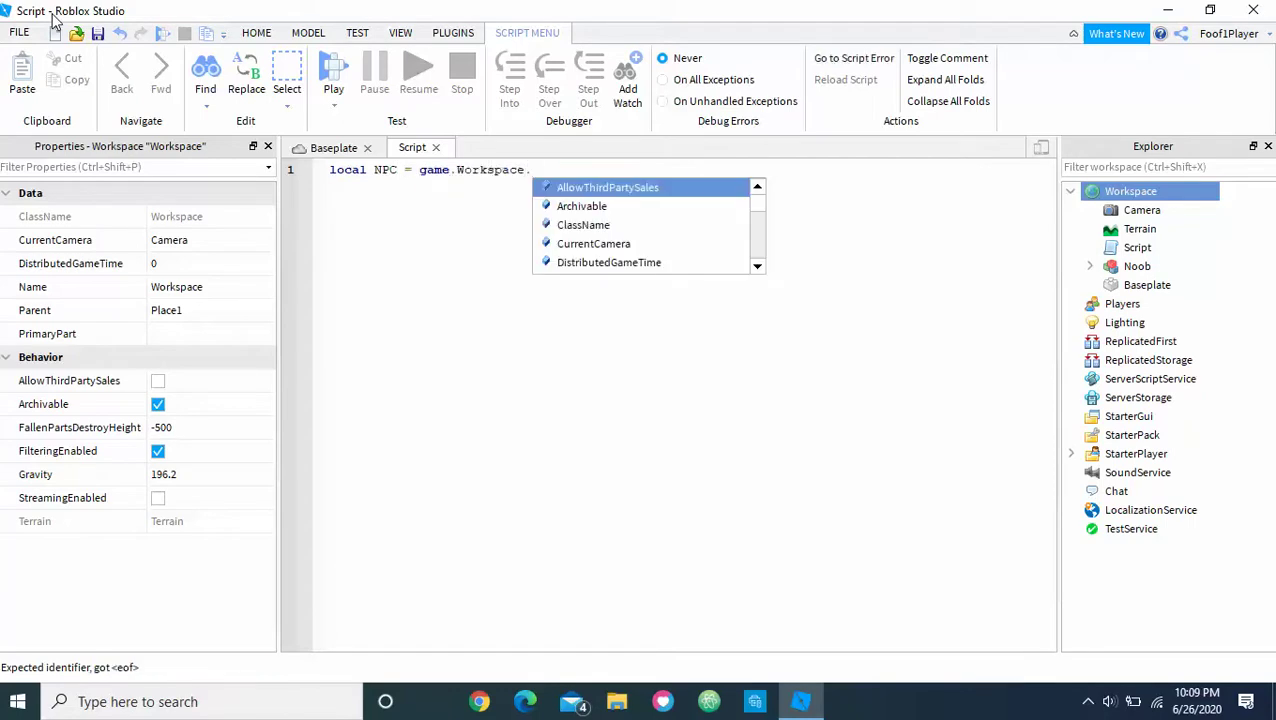
type("Noob")
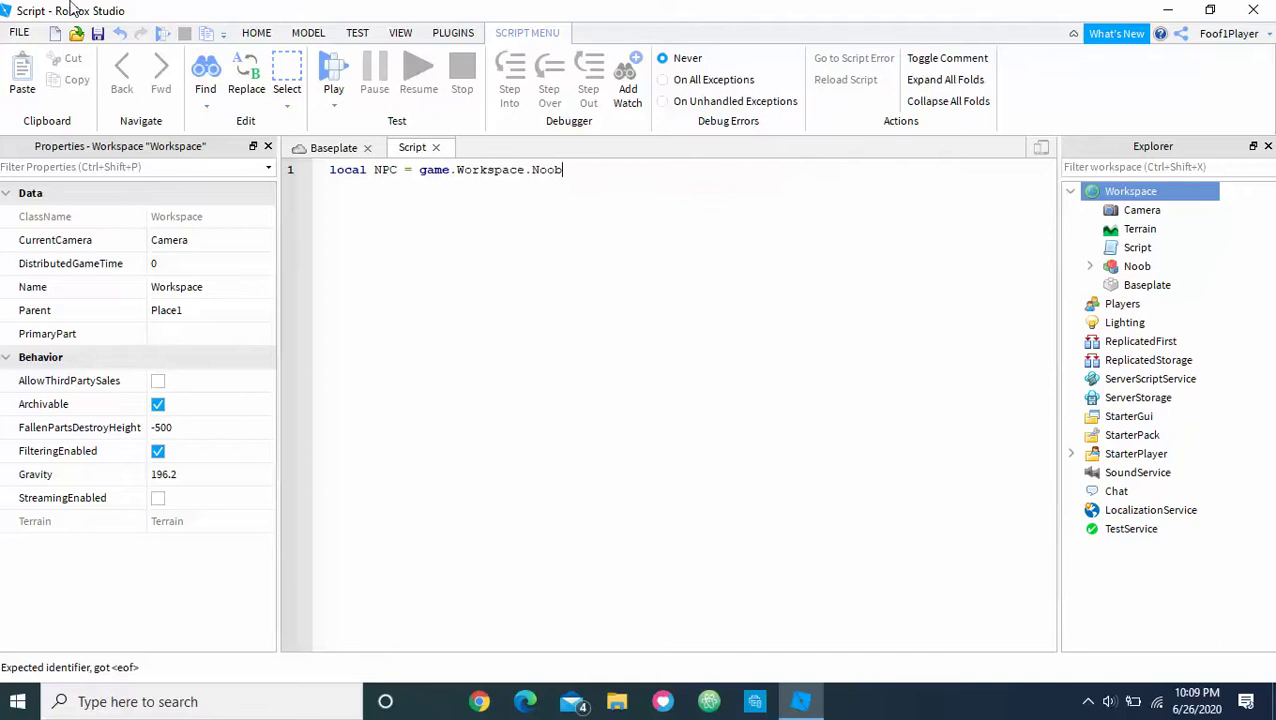
left_click(320, 148)
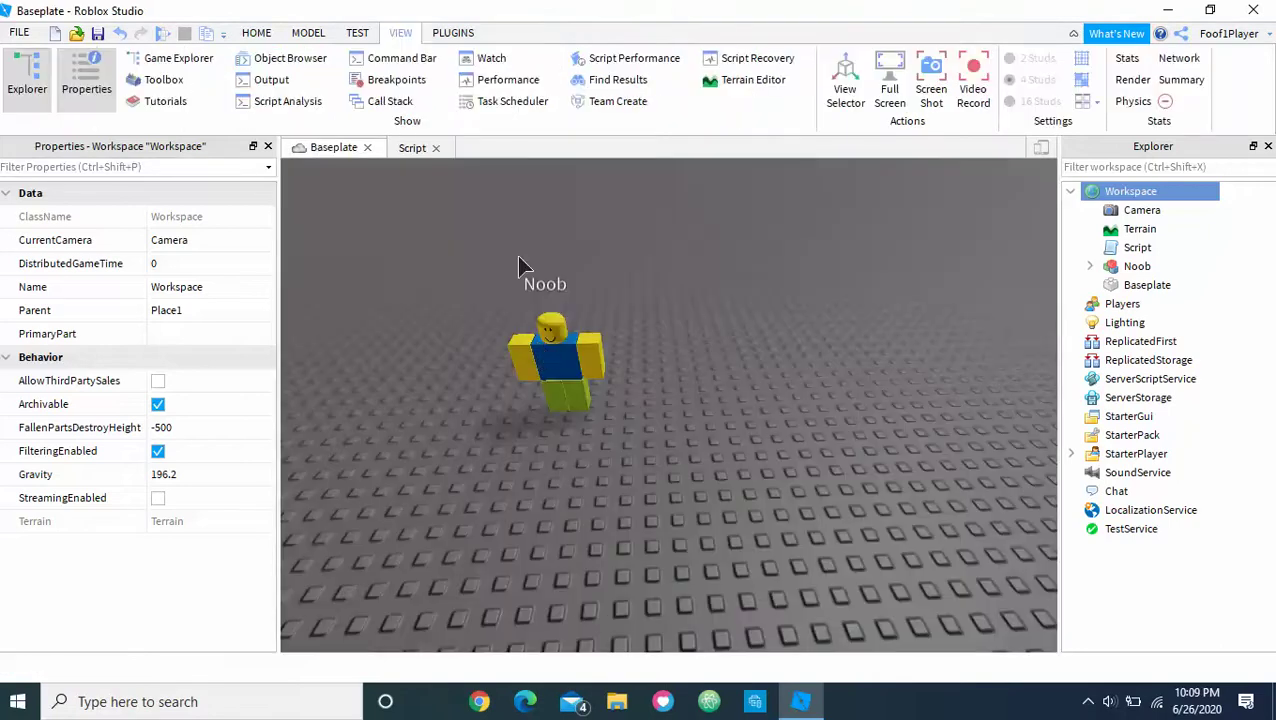
left_click(410, 148)
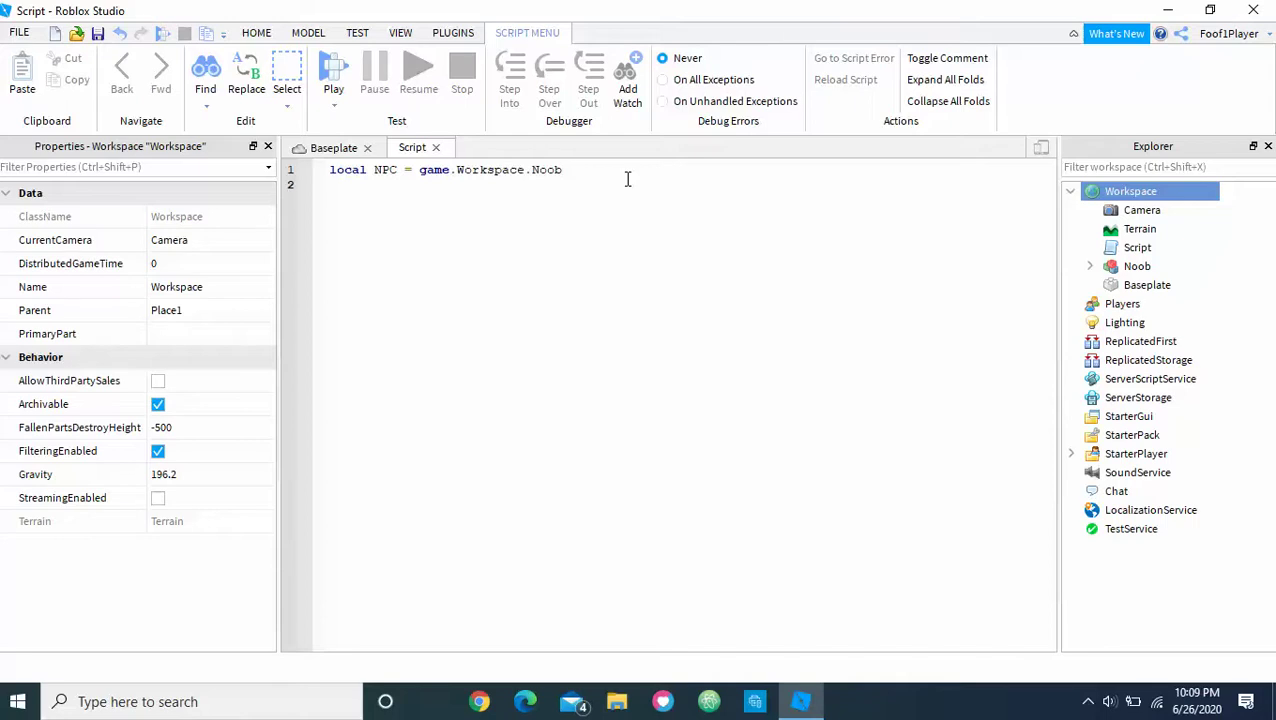
- Start a 'while true do' loop containing wait(10)
type("while true f")
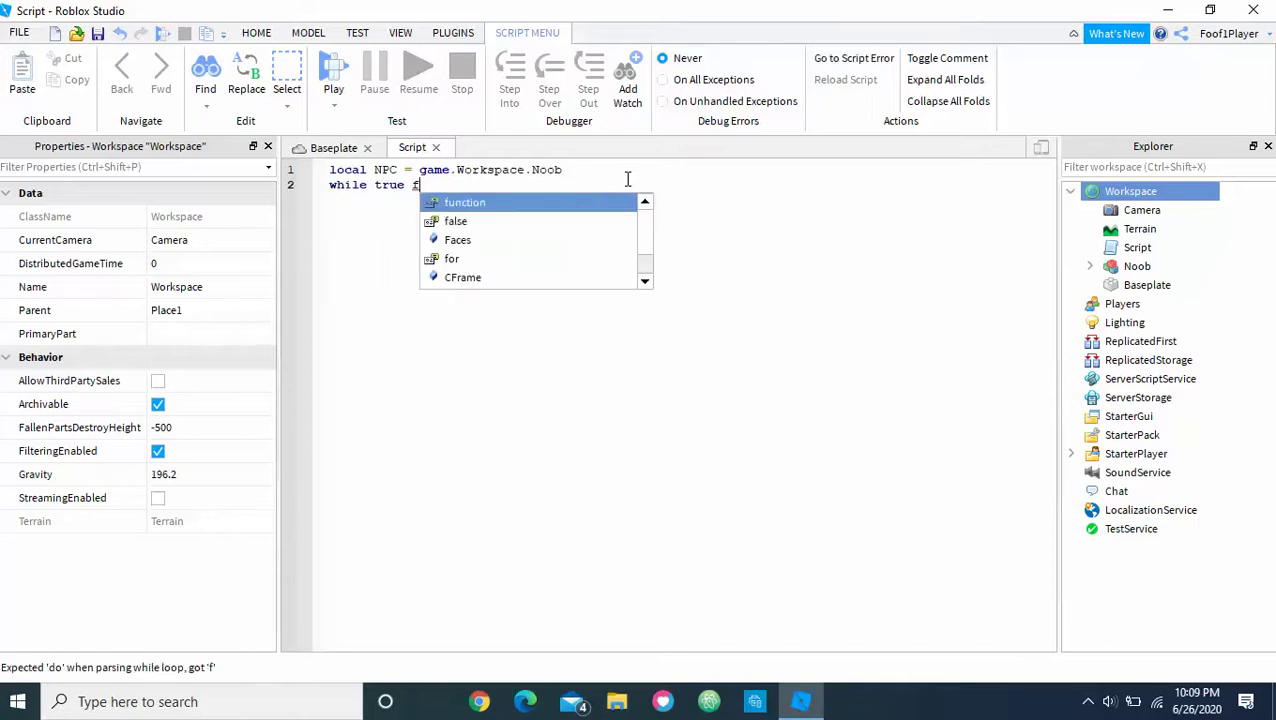
key("BackSpace")
type("do")
key("Return")
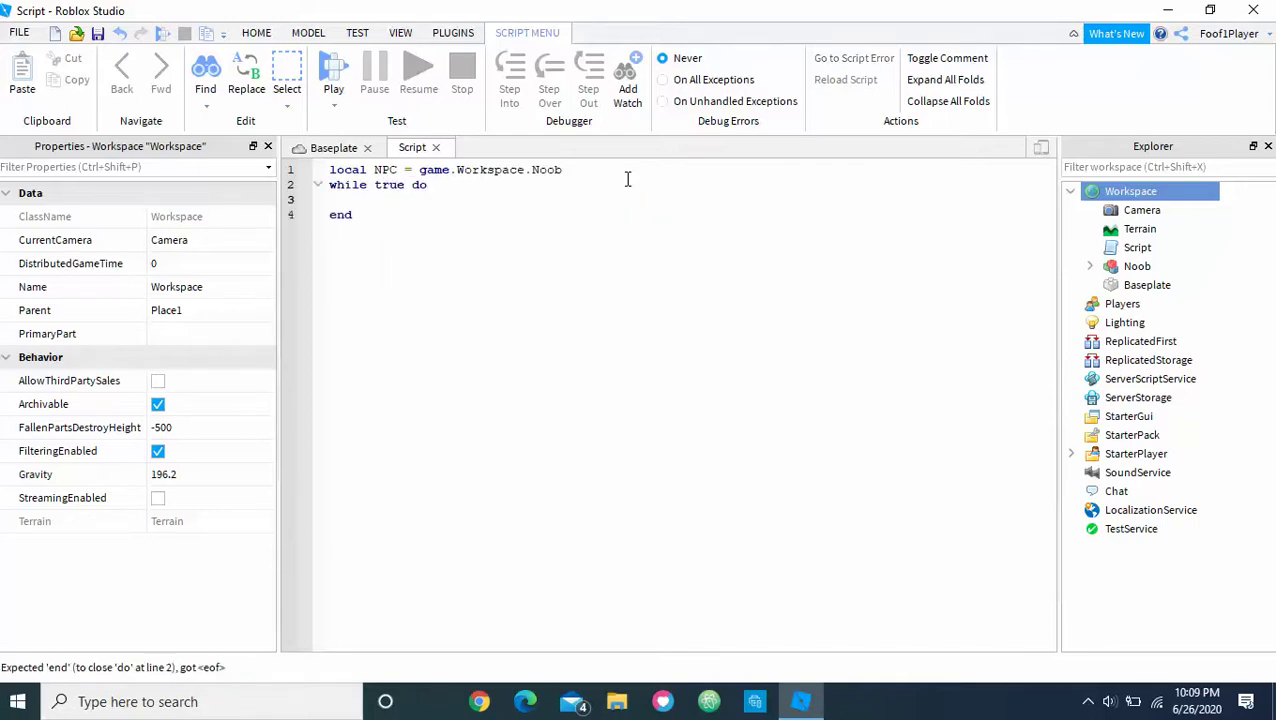
type("wait(10)")
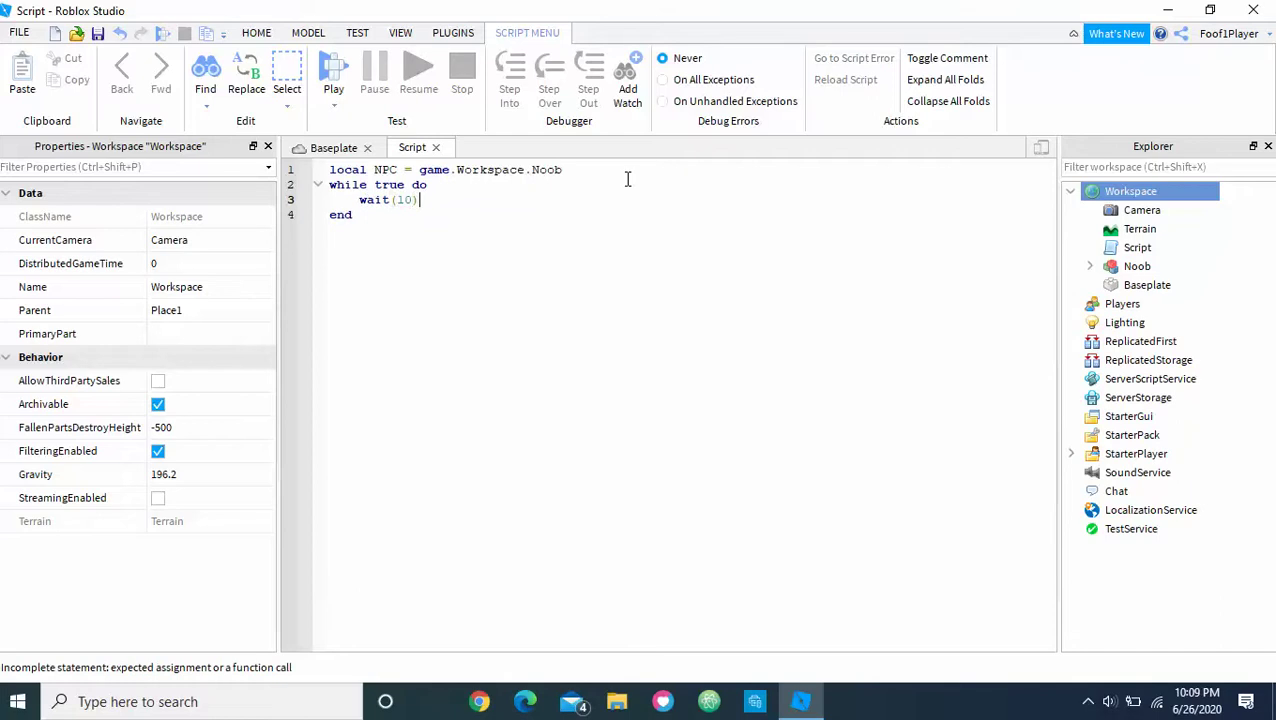
key("Return")
- Add the line NPC.Humanoid:MoveTo(game.Workspace.Part1.position) inside the loop
type("NPC")
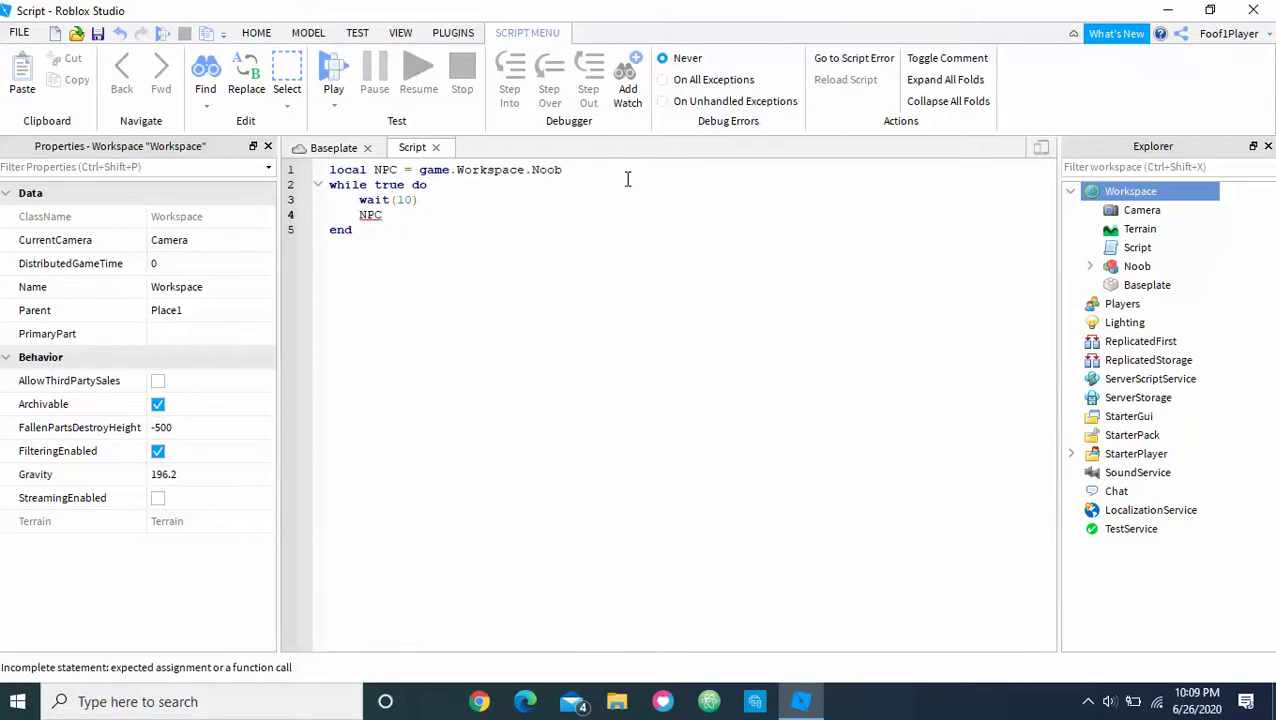
type(".H")
key("Tab")
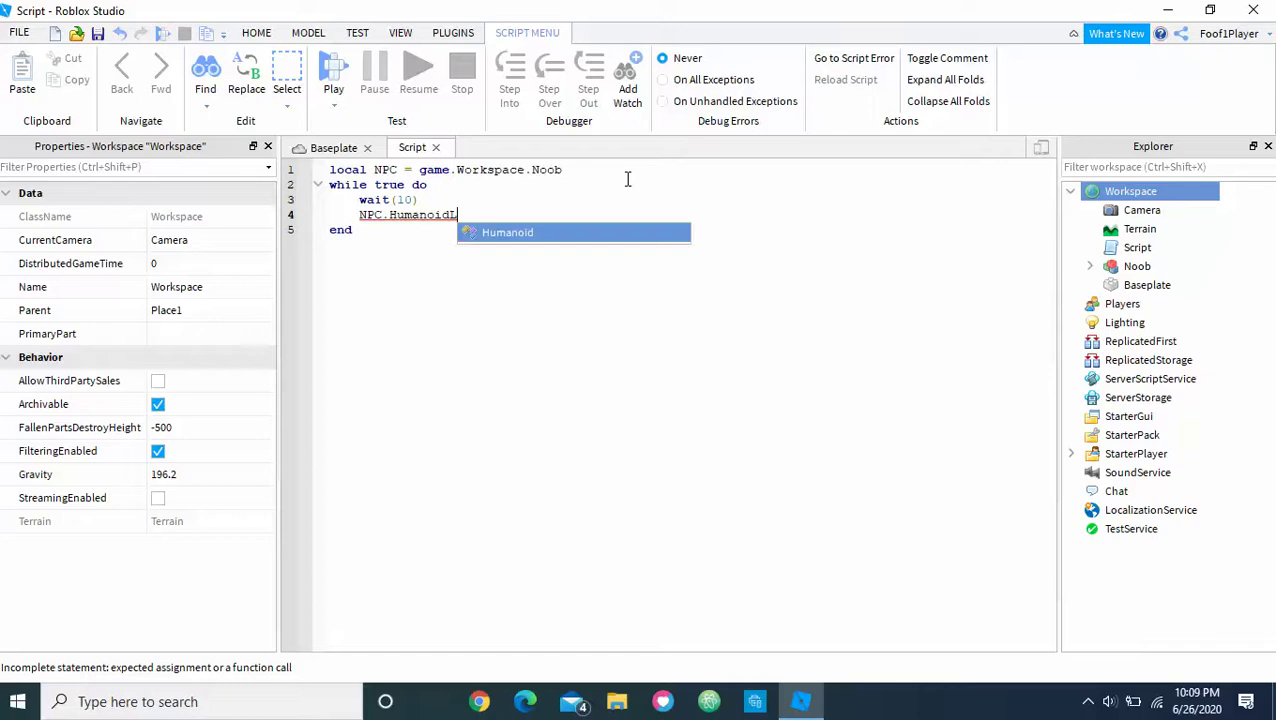
type(":M")
key("Tab")
type("(")
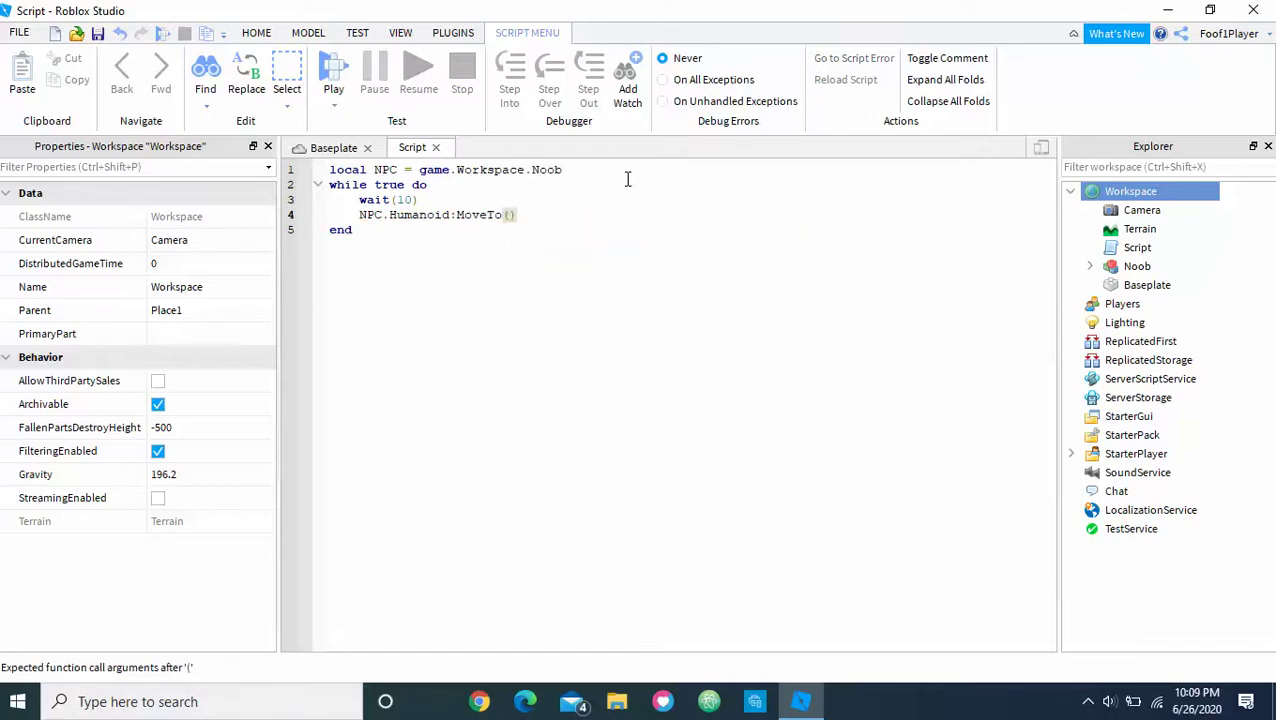
type("game.")
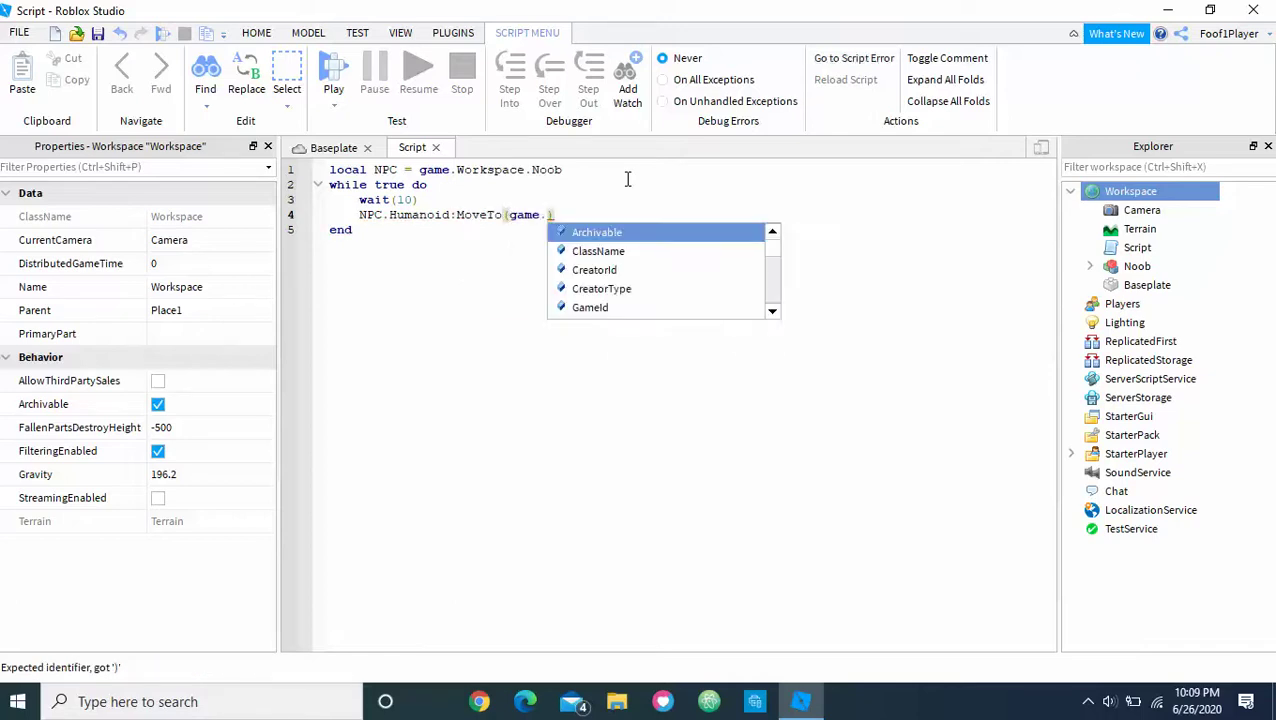
type("Workspace.p")
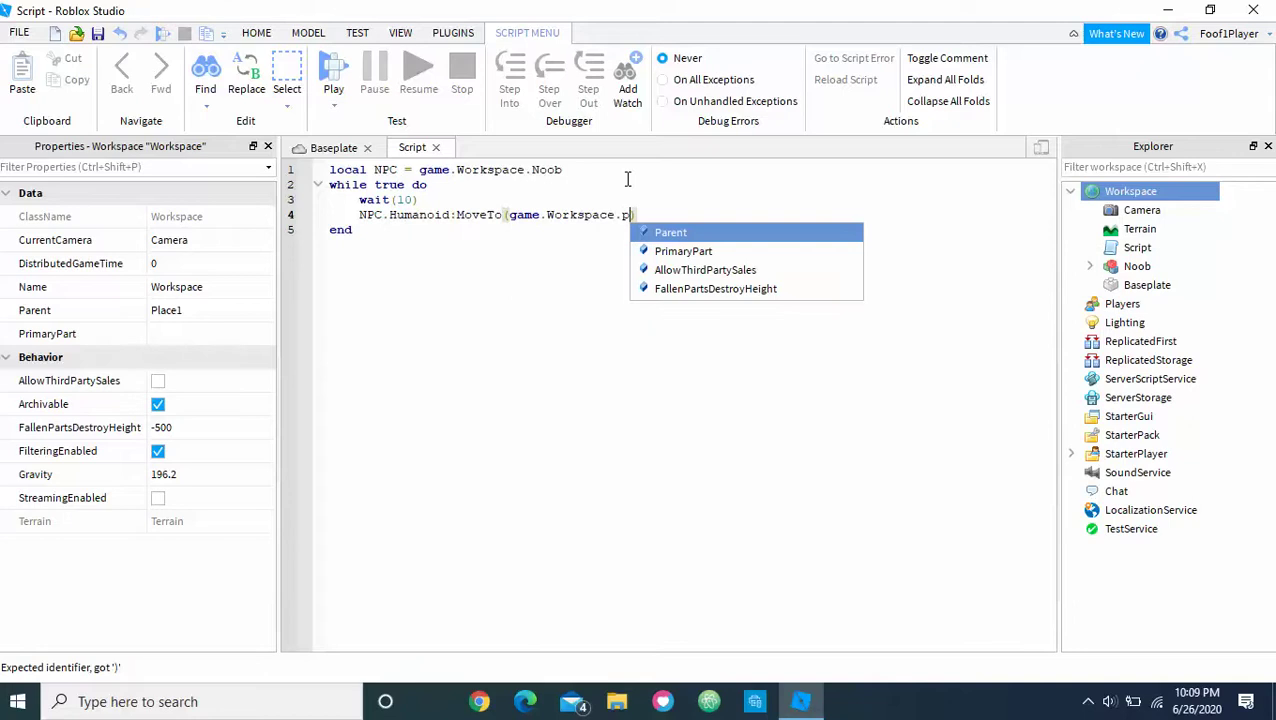
type("art")
key("BackSpace")
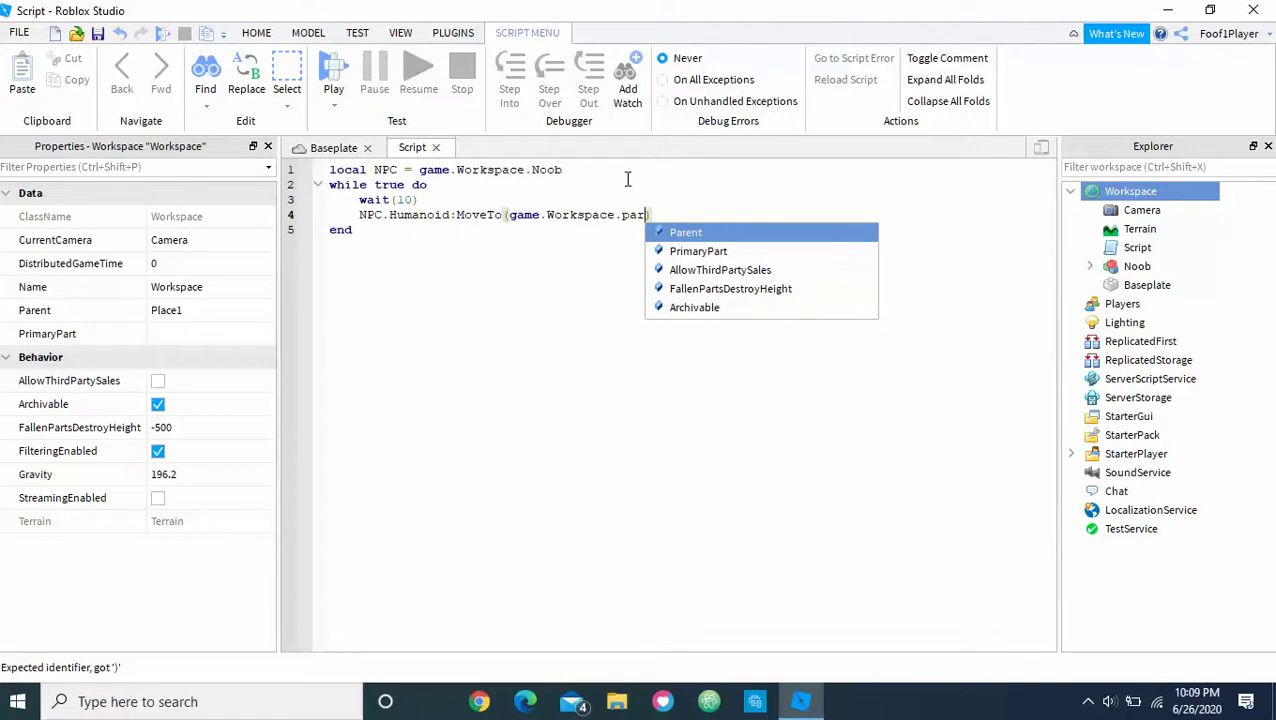
key("BackSpace")
key("BackSpace")
key("BackSpace")
type("Part1")
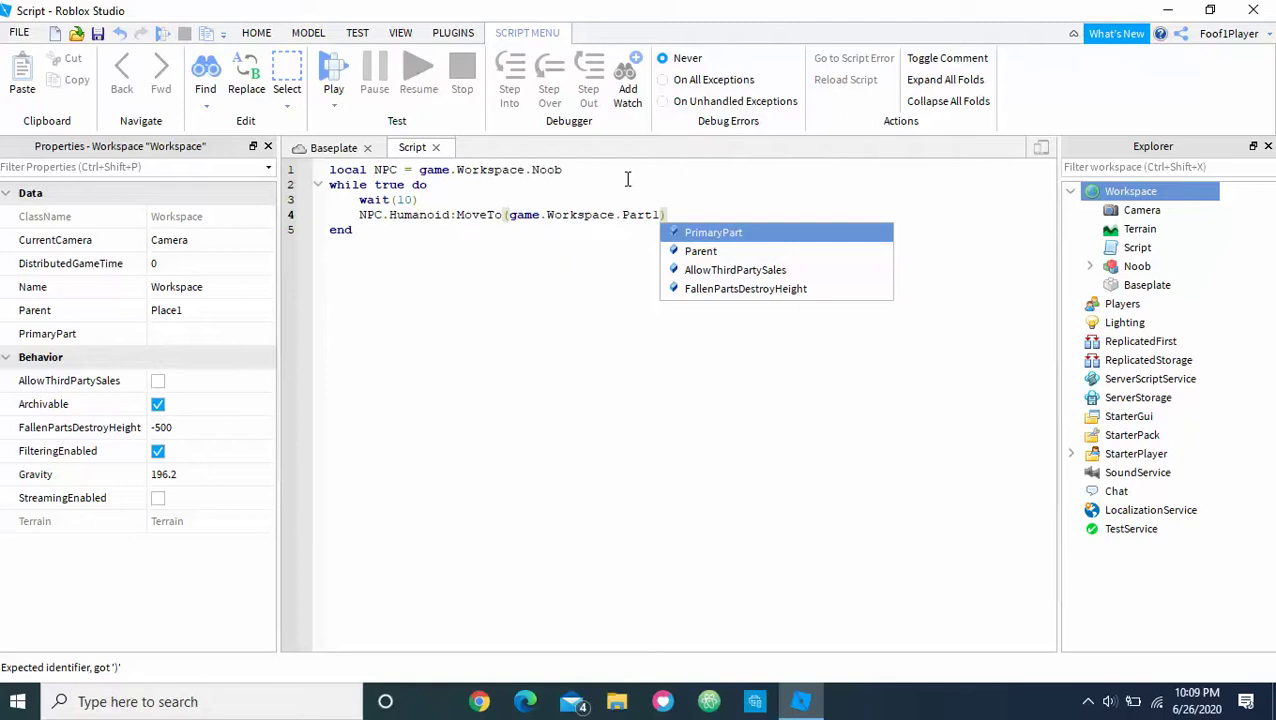
type(".posit")
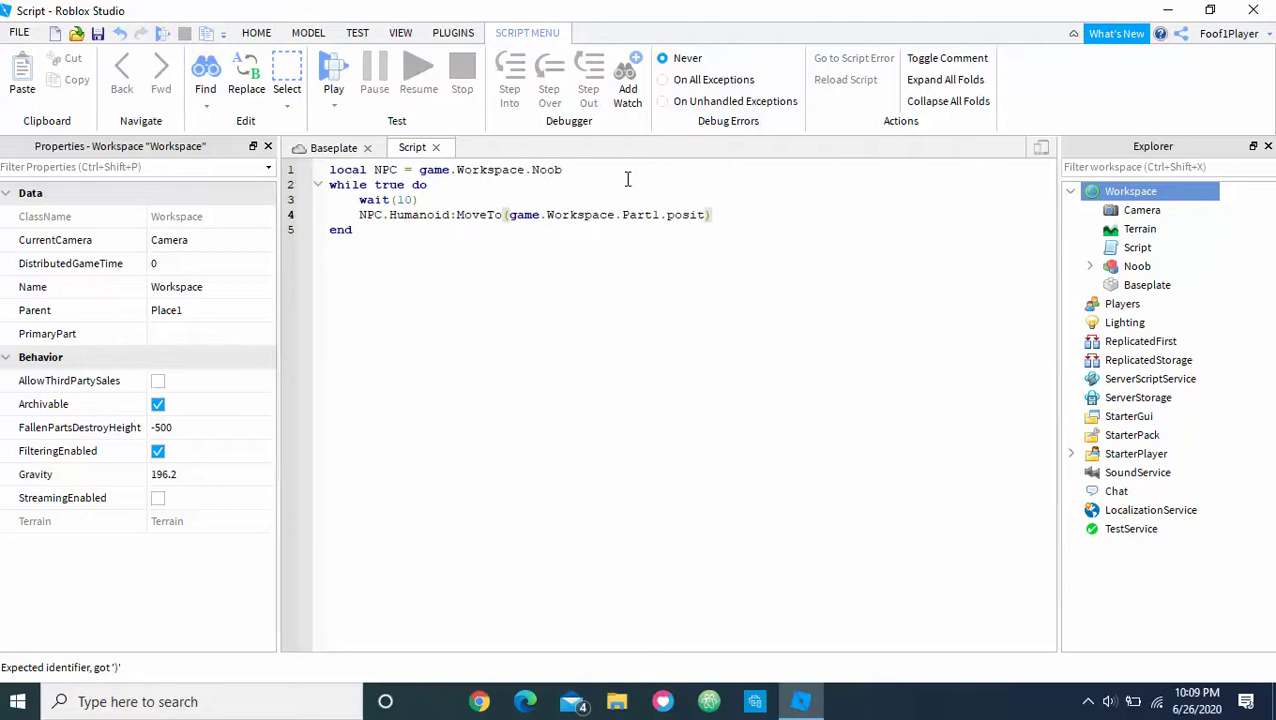
type("ion")
key("End")
- Add NPC.Humanoid.MoveToFinished:Wait() on the next line of the loop
key("Return")
type("N")
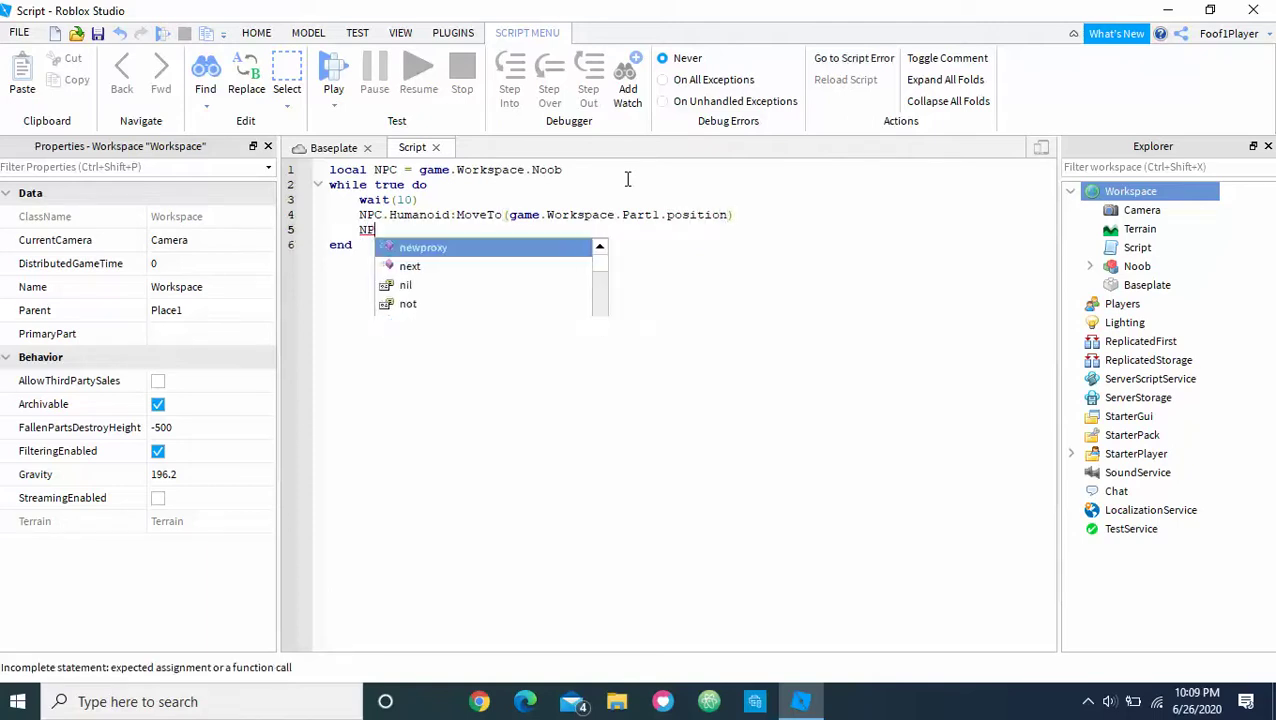
type("PC.")
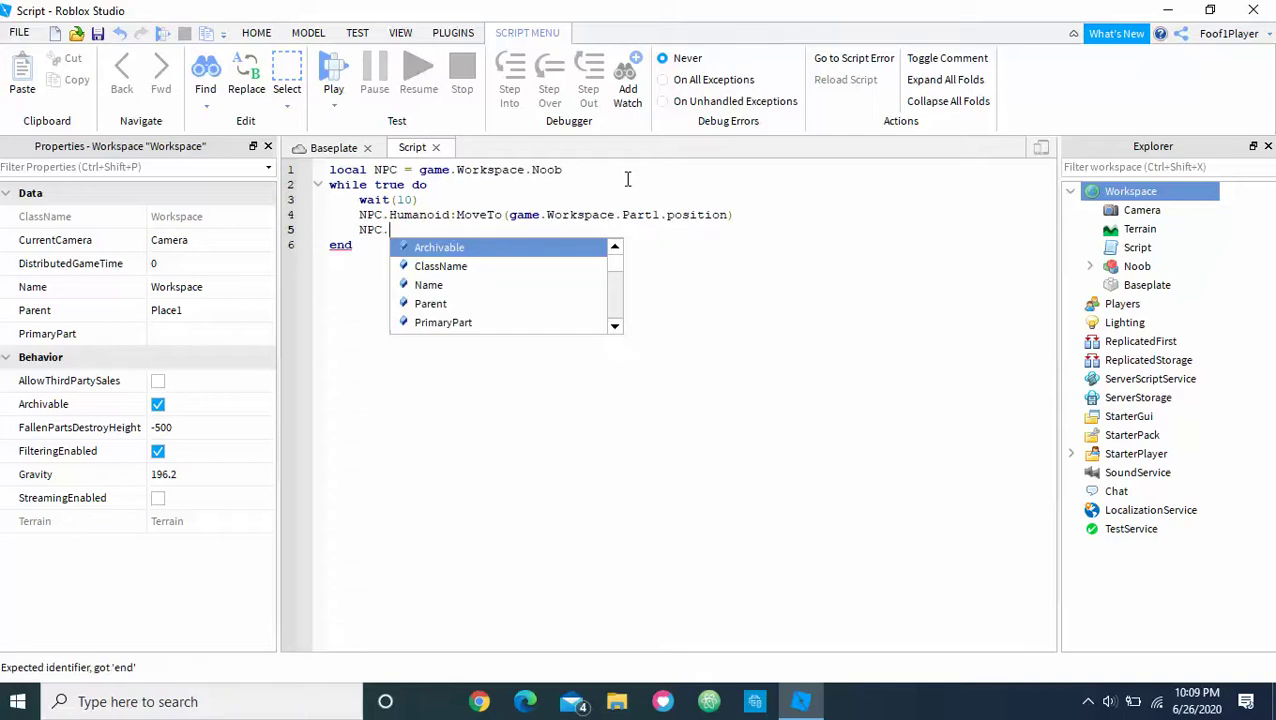
type("H")
key("Tab")
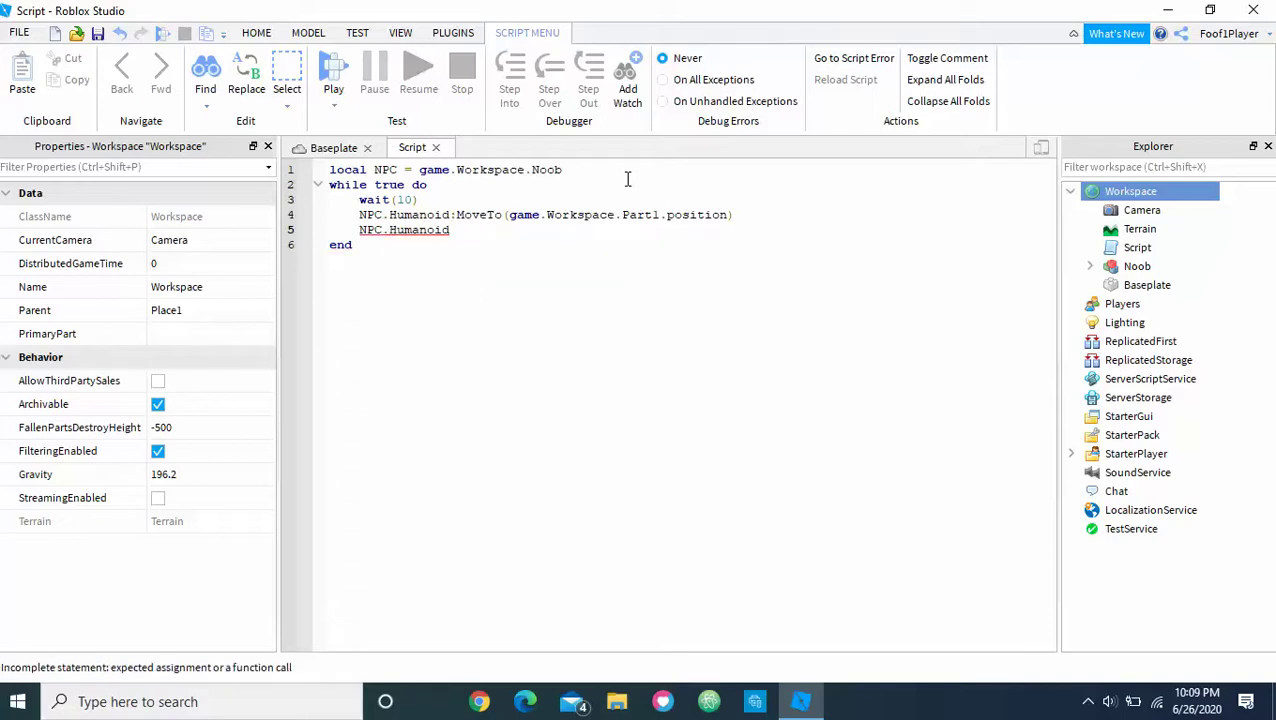
type(".M")
key("Tab")
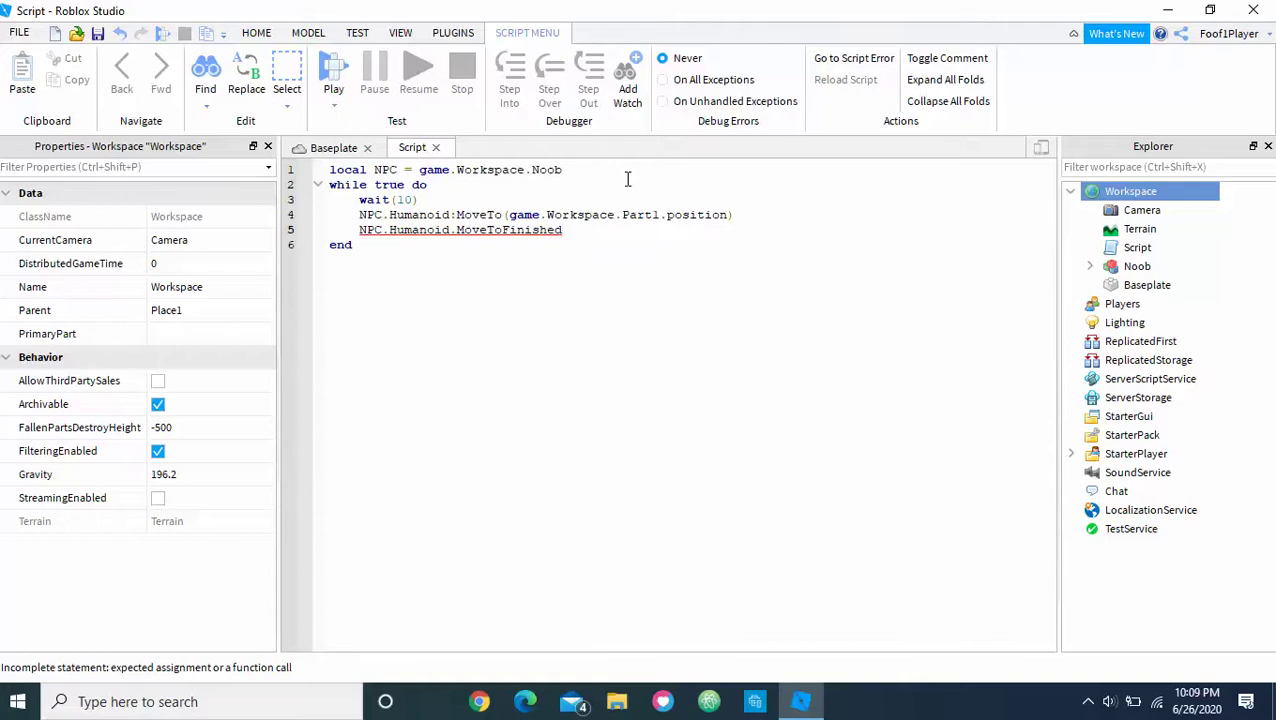
type(":W")
key("Tab")
type("()")
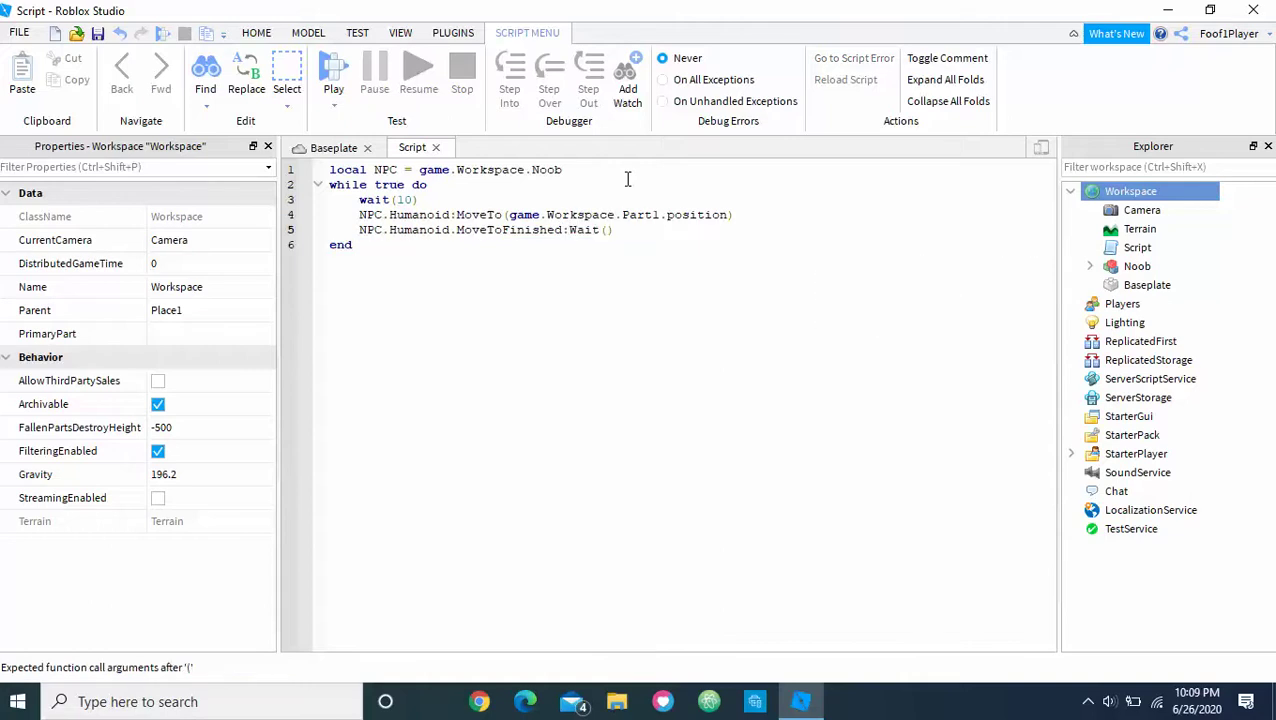
- Insert a new block Part from the Model tools and rename it Part1
left_click(333, 147)
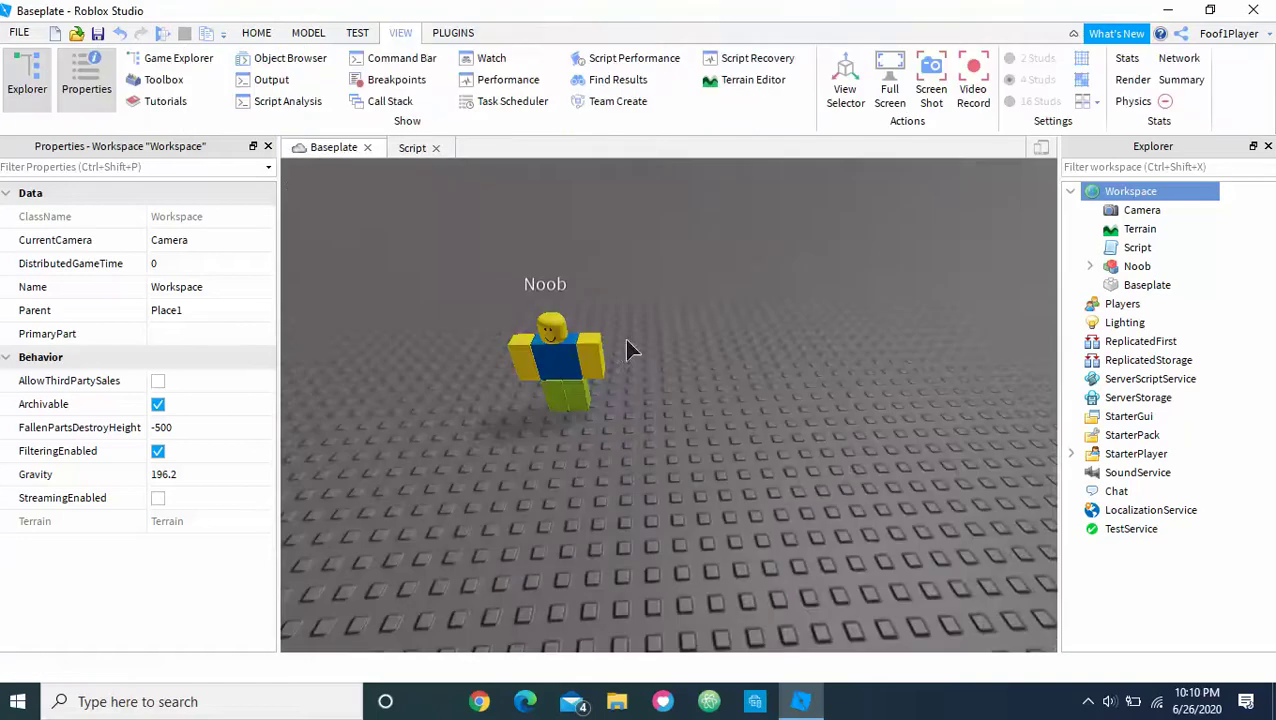
left_click(308, 32)
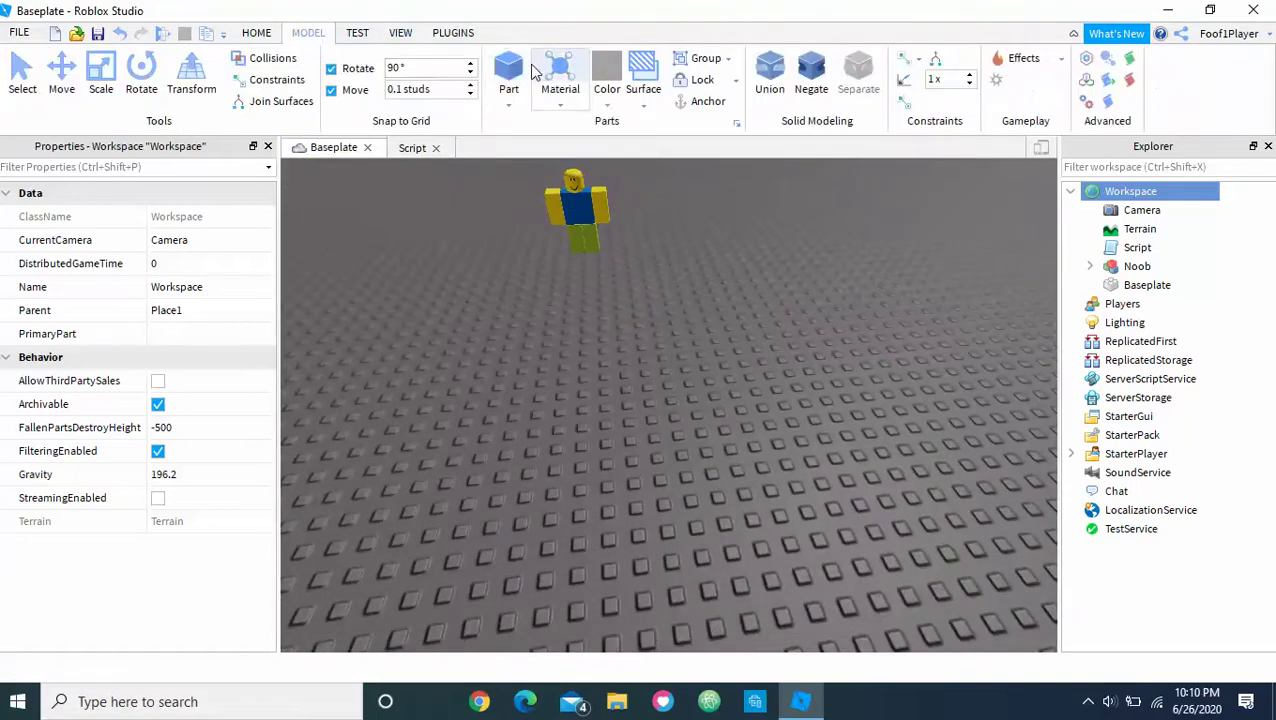
left_click(508, 70)
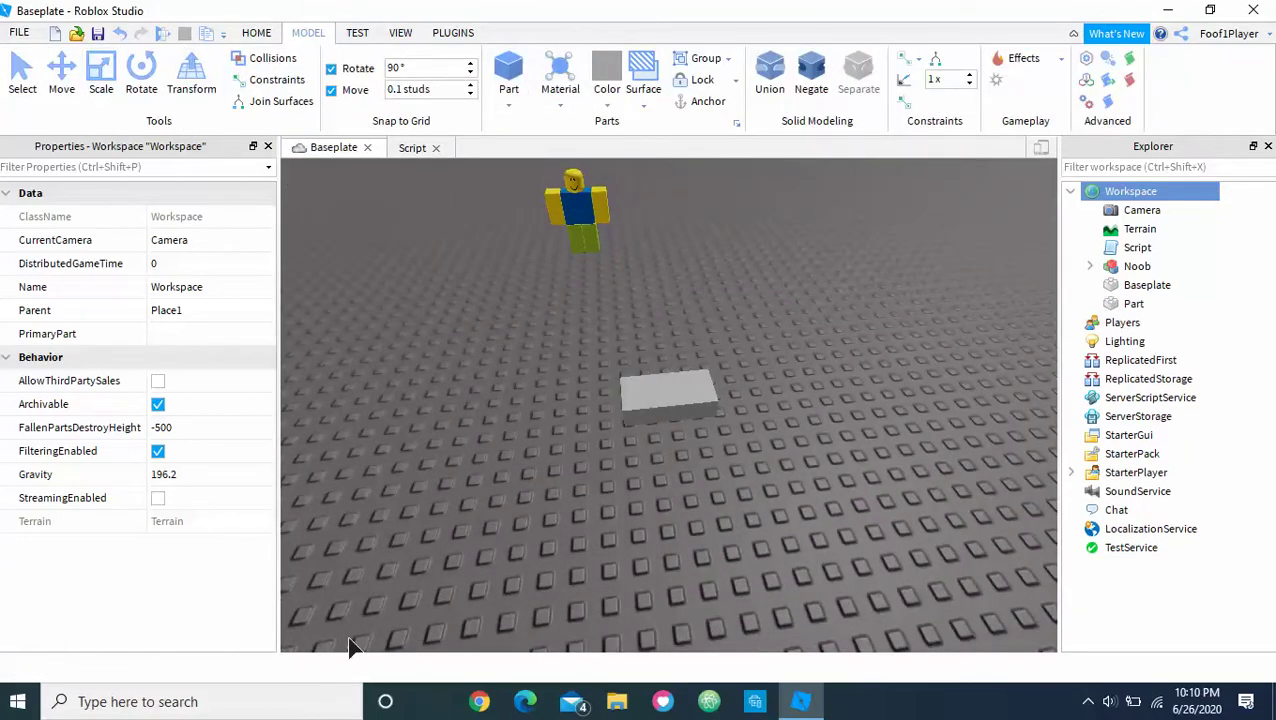
left_click(22, 80)
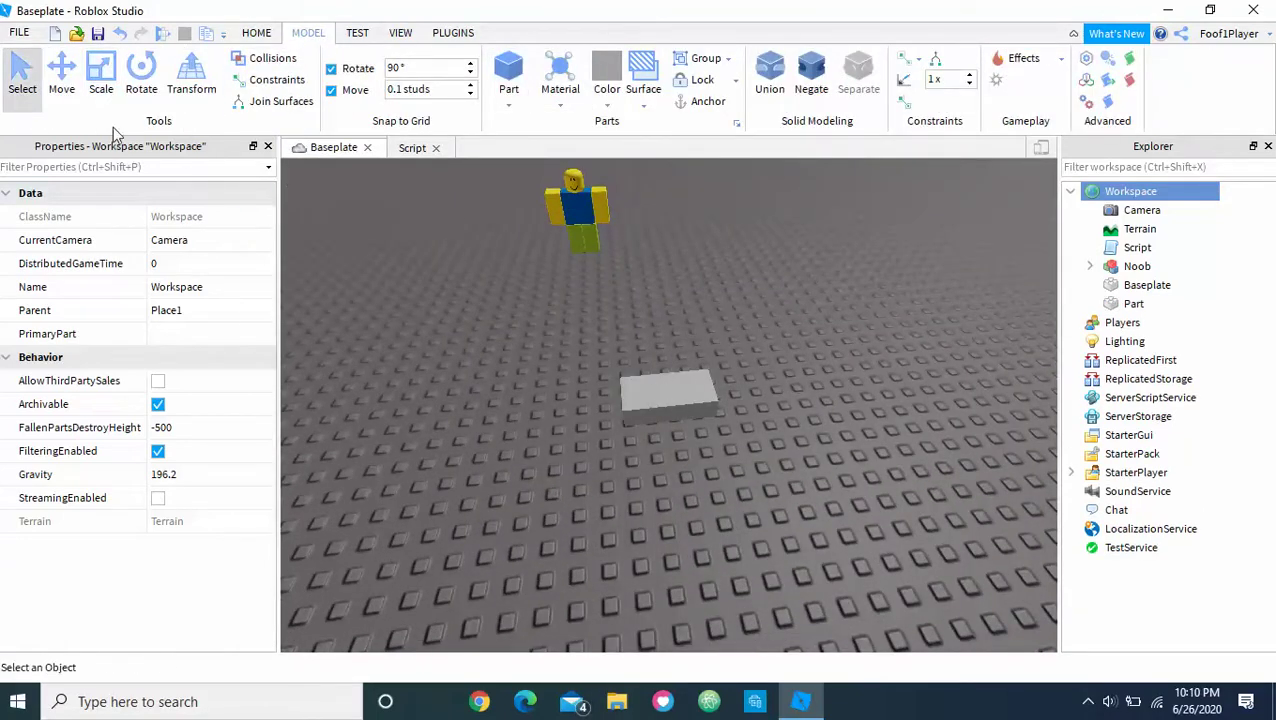
left_click(668, 392)
mouse_move(1134, 303)
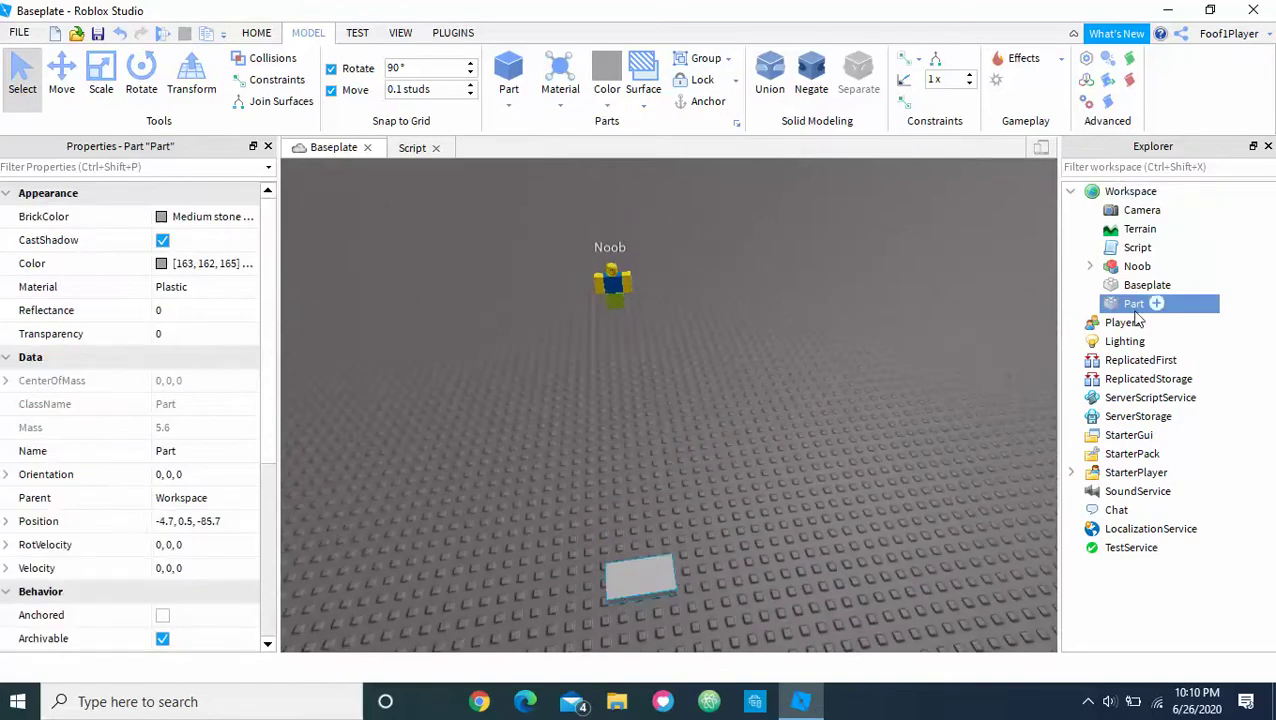
double_click(1138, 304)
type("Part1")
key("Return")
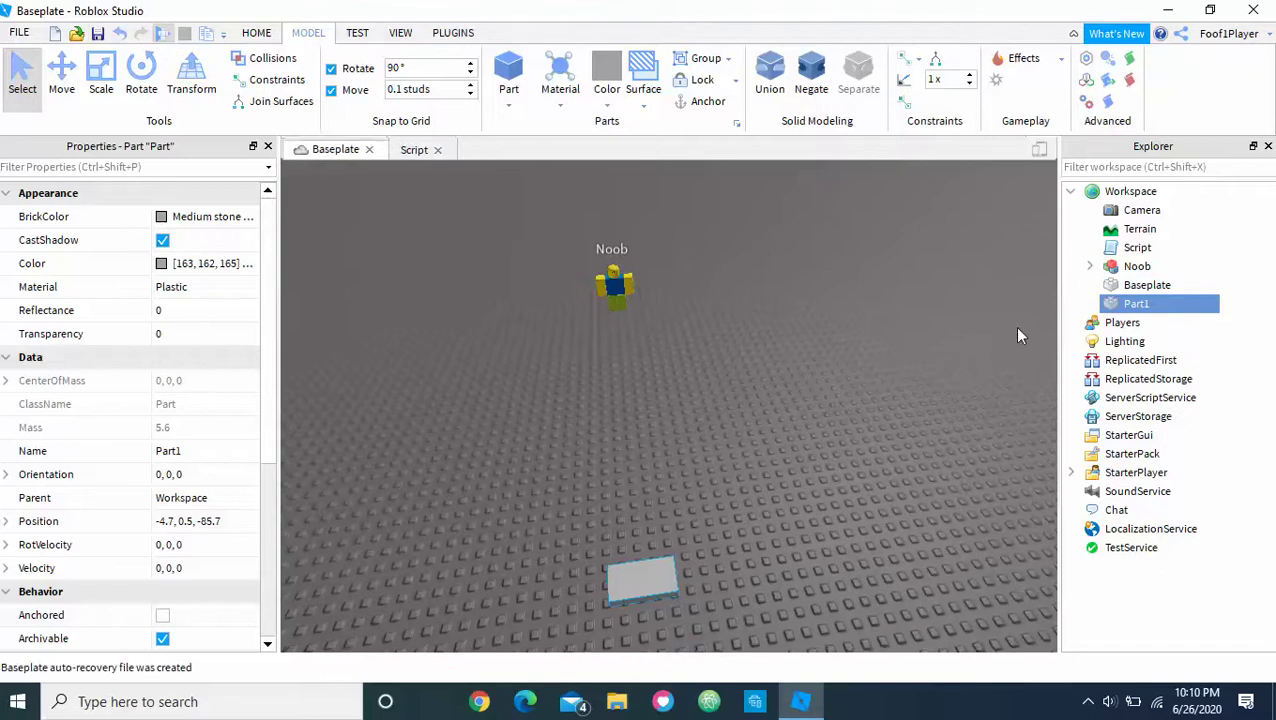
- Hide Properties and Explorer, walk the avatar toward the Noob in the playtest, then stop
right_click_drag(1017, 330, 1017, 332)
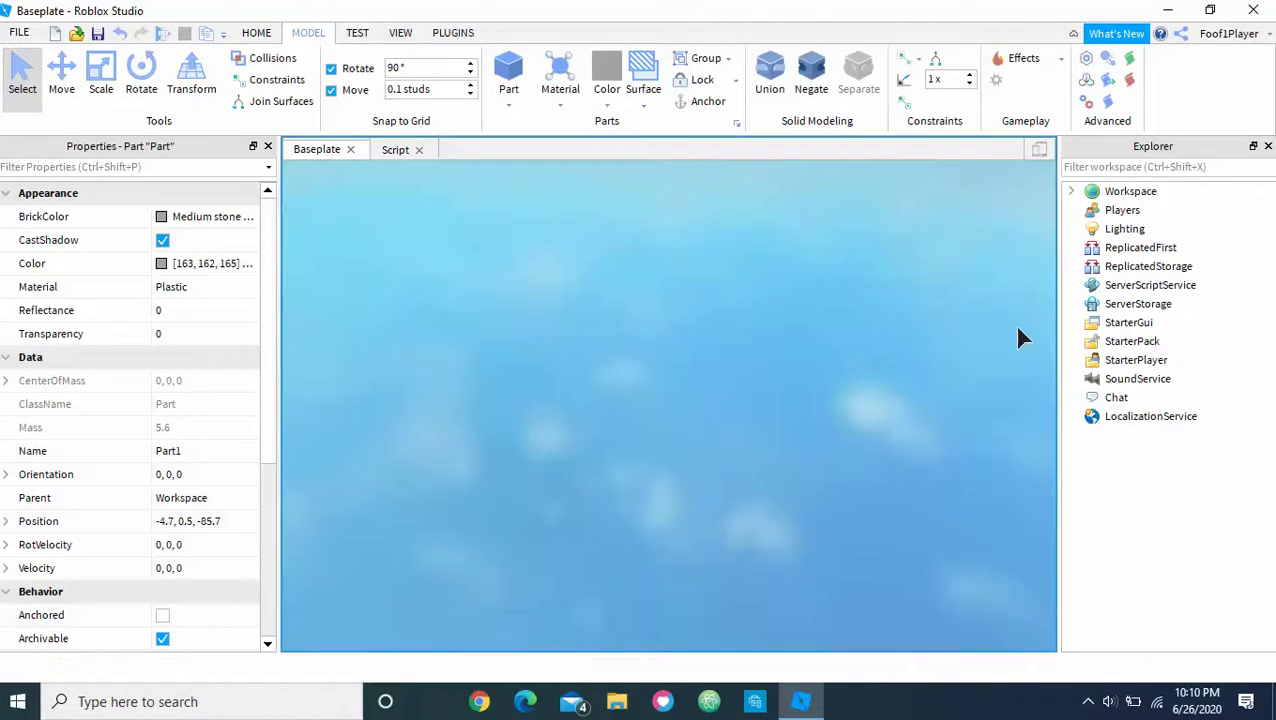
left_click(268, 146)
left_click(1268, 147)
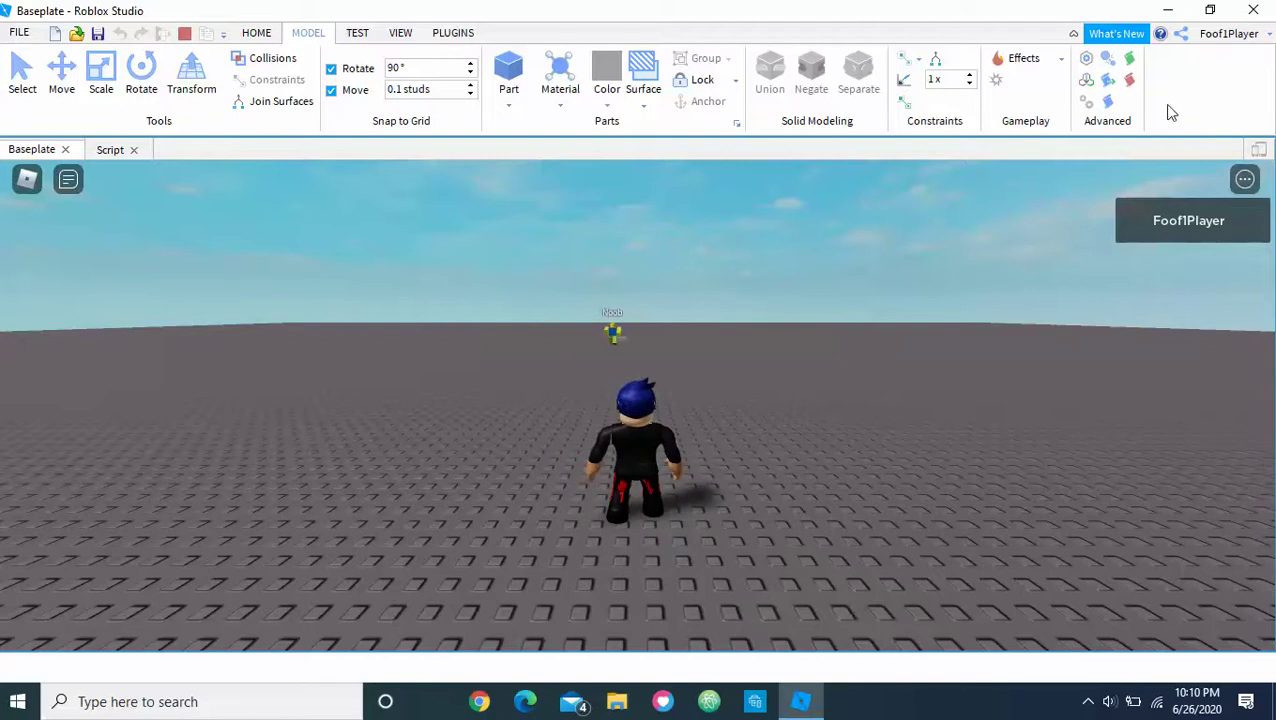
key("w")
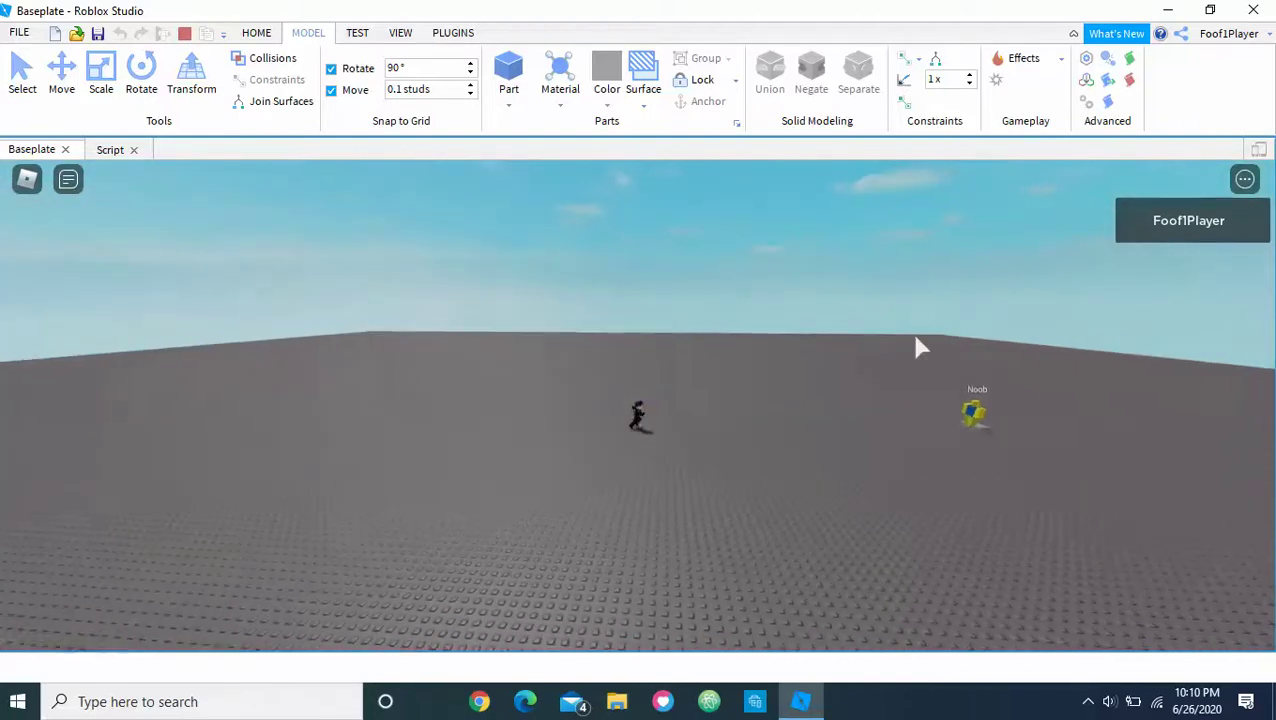
key("s")
right_click_drag(1057, 479, 986, 458)
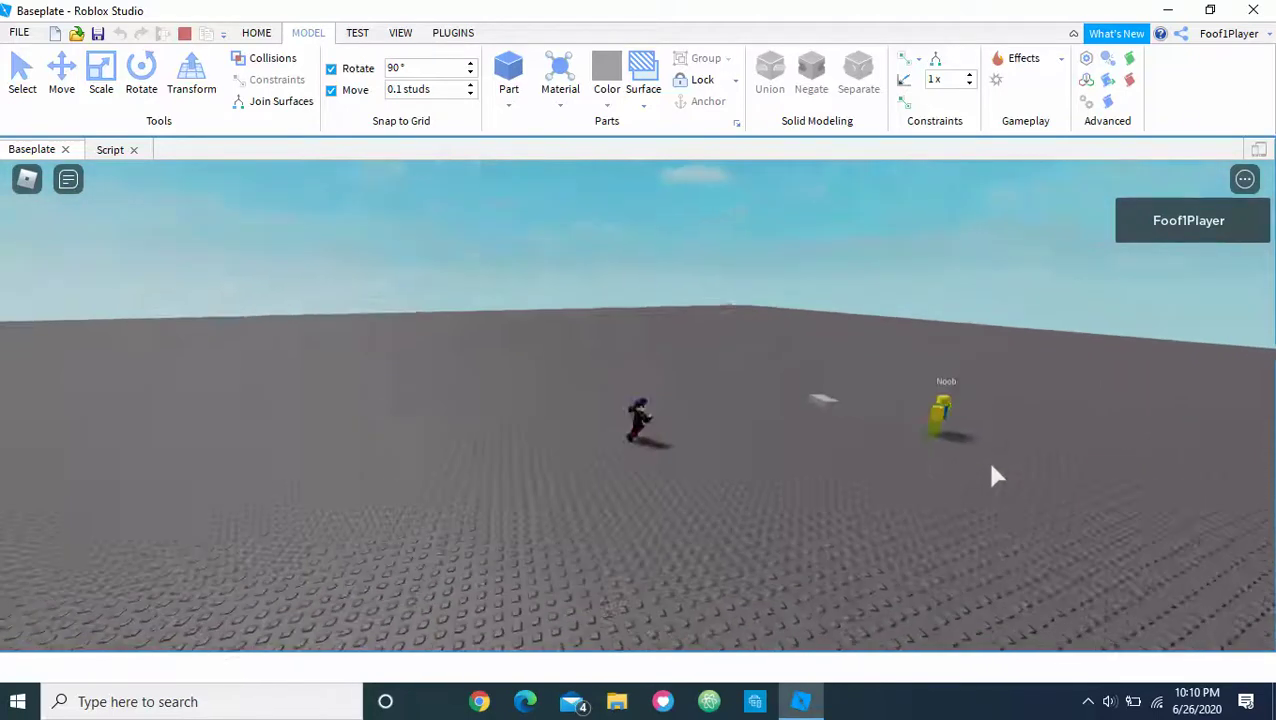
left_click(186, 33)
- Reopen Explorer, expand Noob, and delete its Move script
left_click(408, 34)
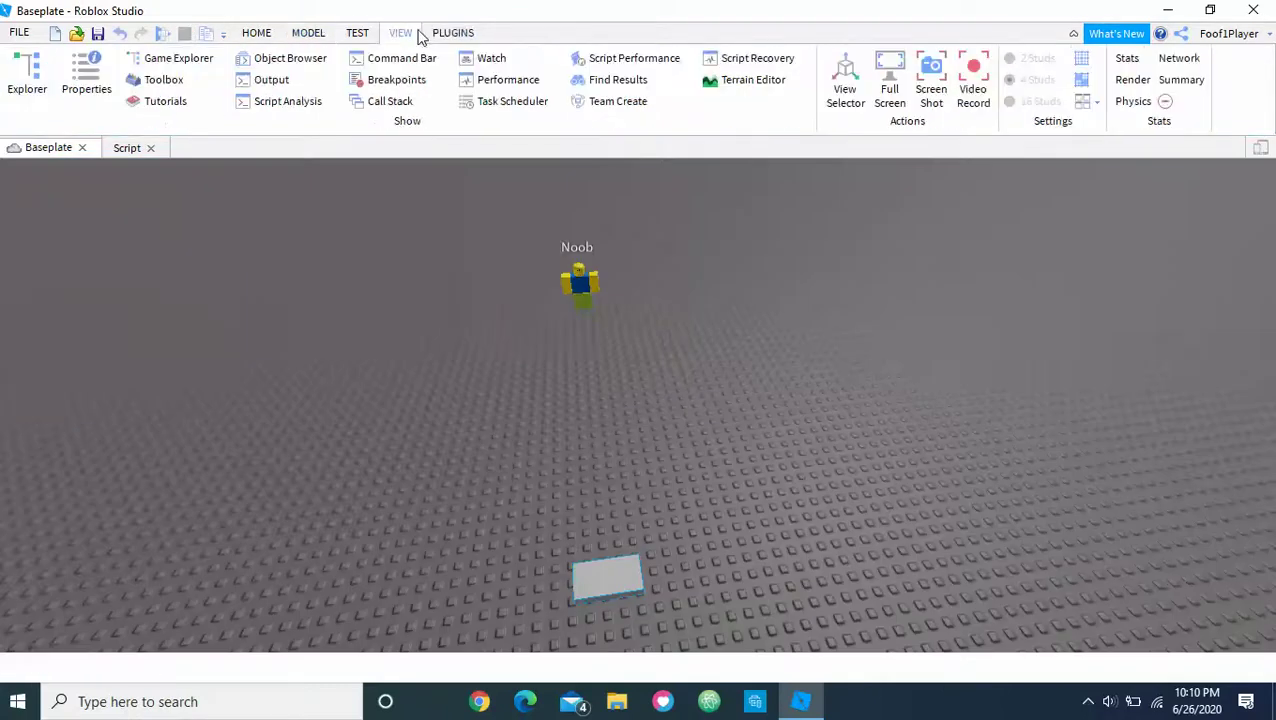
left_click(25, 80)
left_click(470, 284)
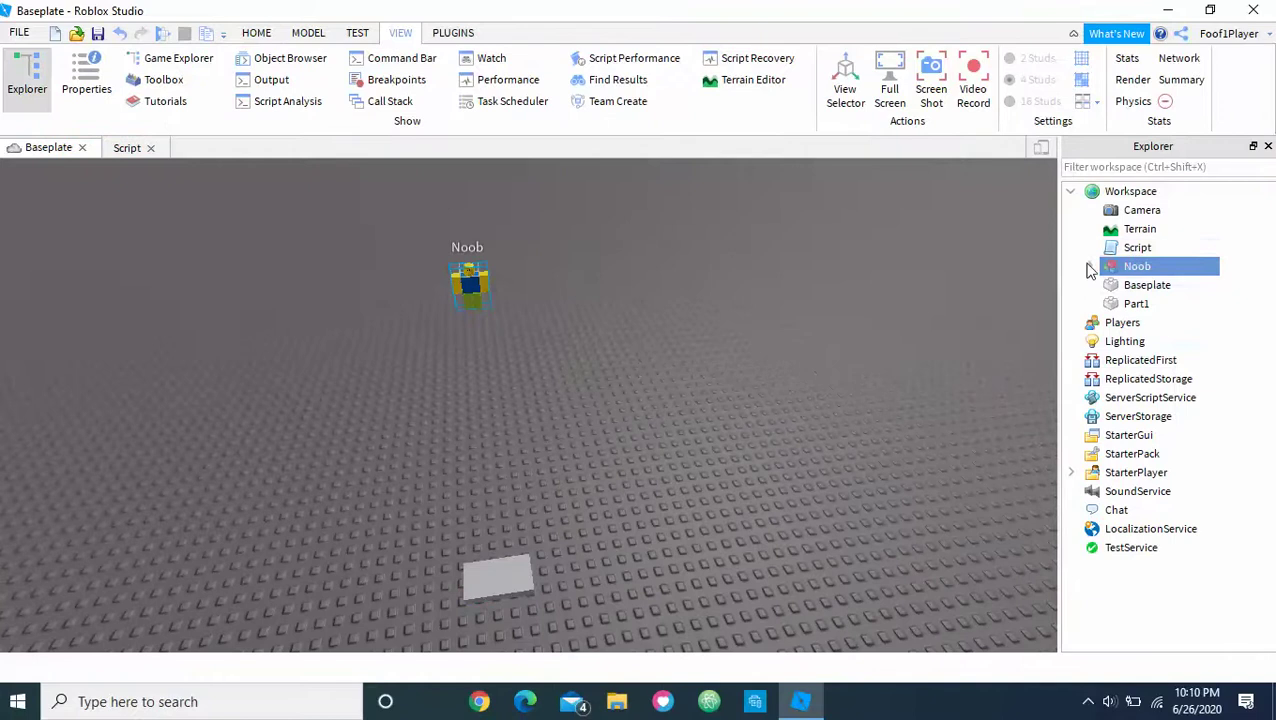
left_click(1089, 266)
left_click(1155, 341)
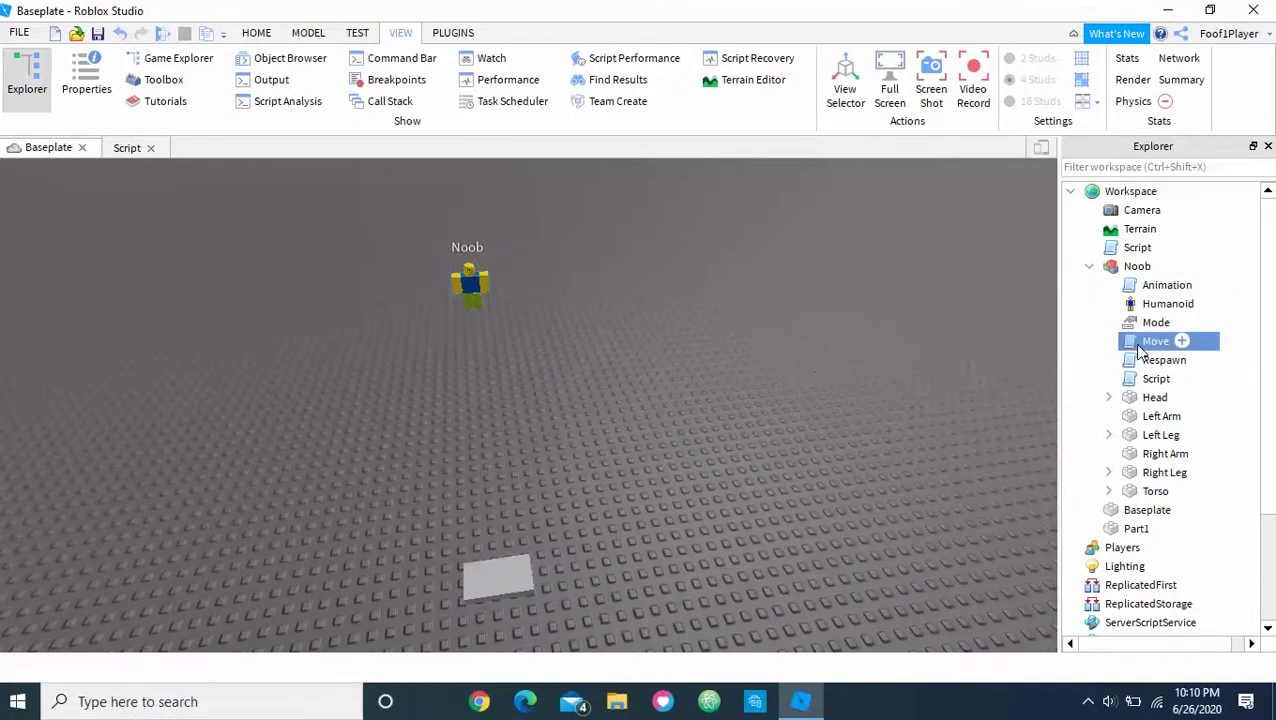
key("Delete")
mouse_move(1000, 400)
right_mouse_down()
mouse_move(683, 473)
mouse_move(630, 427)
right_mouse_up()
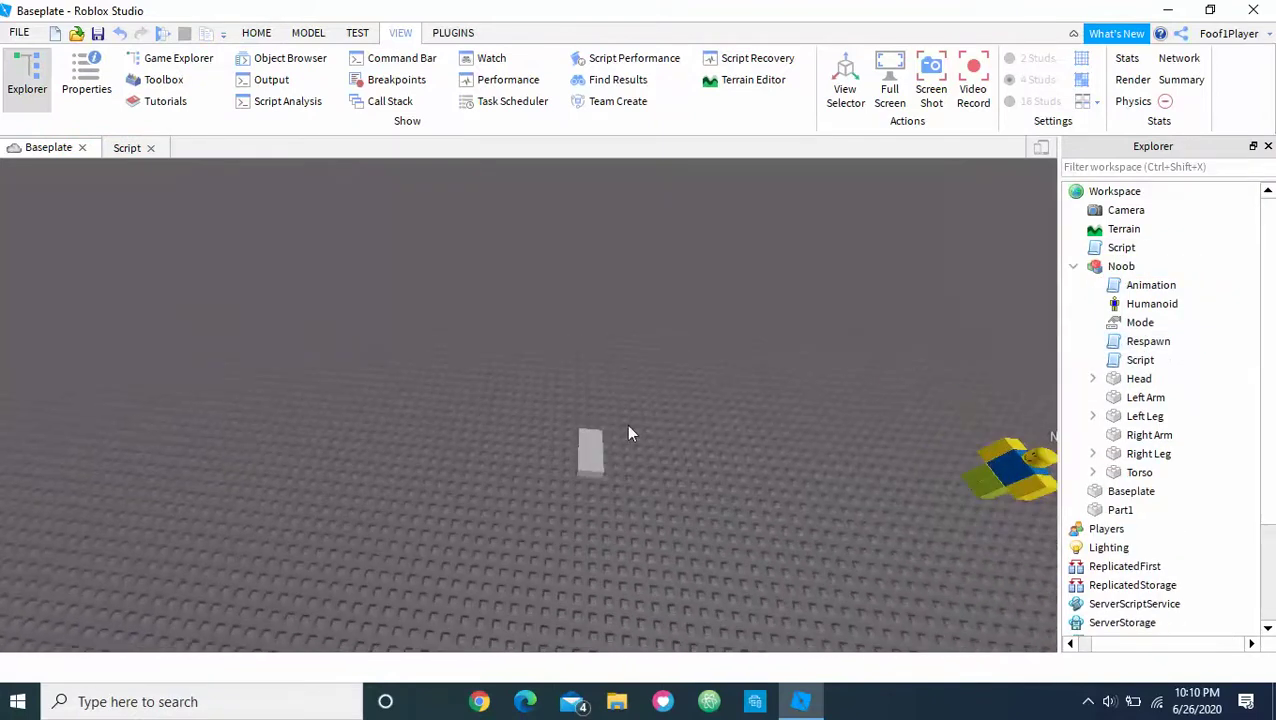
left_click(357, 33)
left_click(24, 104)
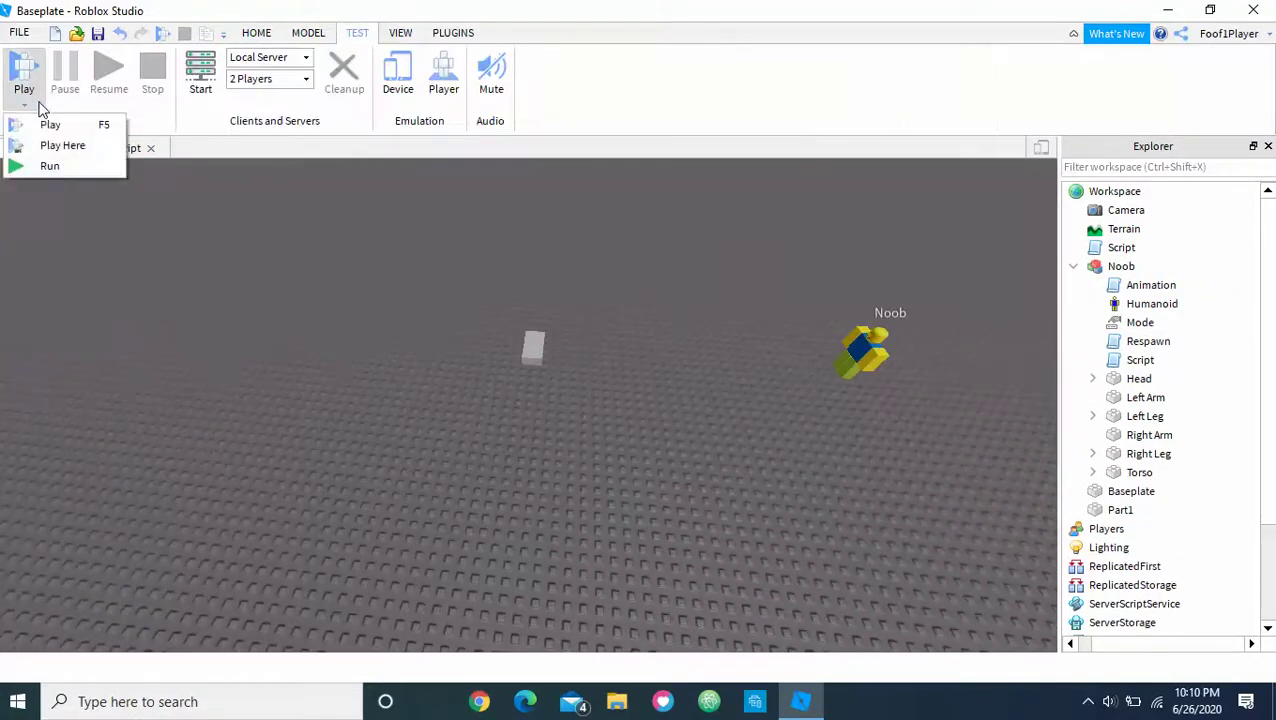
- Run the game without an avatar, watch Noob walk onto Part1, then stop the run
left_click(48, 166)
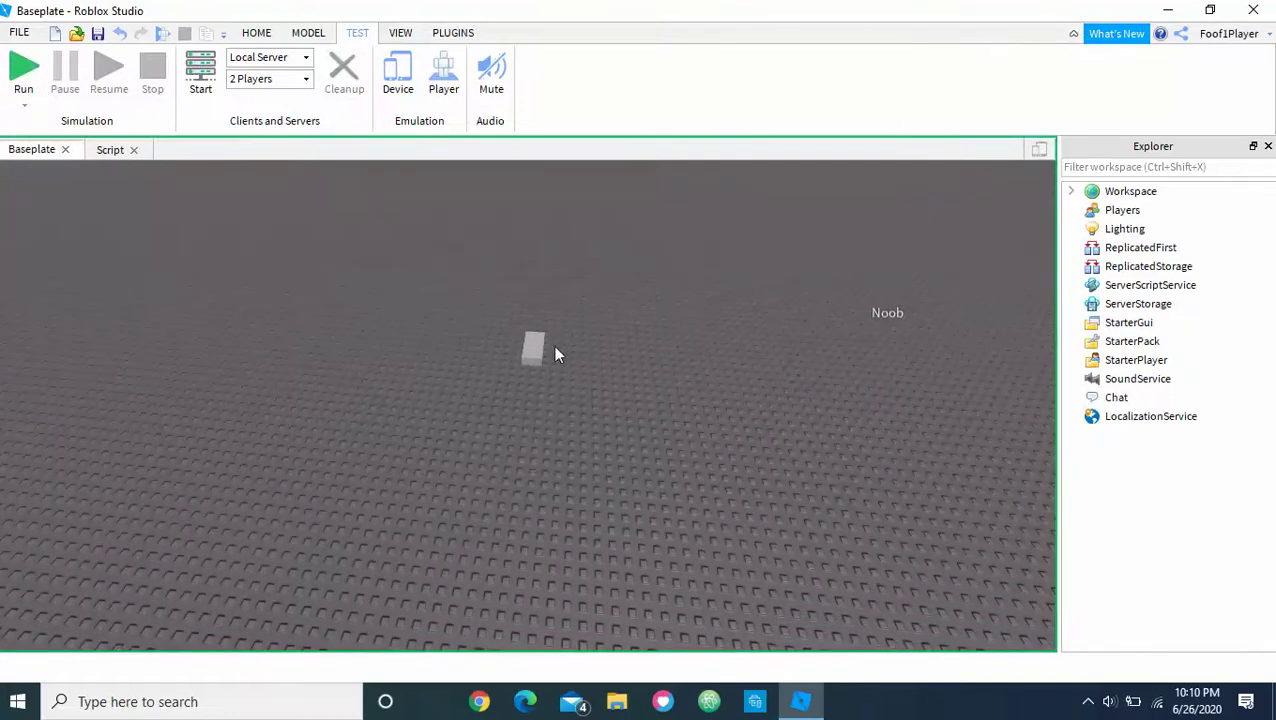
right_click_drag(700, 420, 703, 420)
scroll(703, 420, "up", 3)
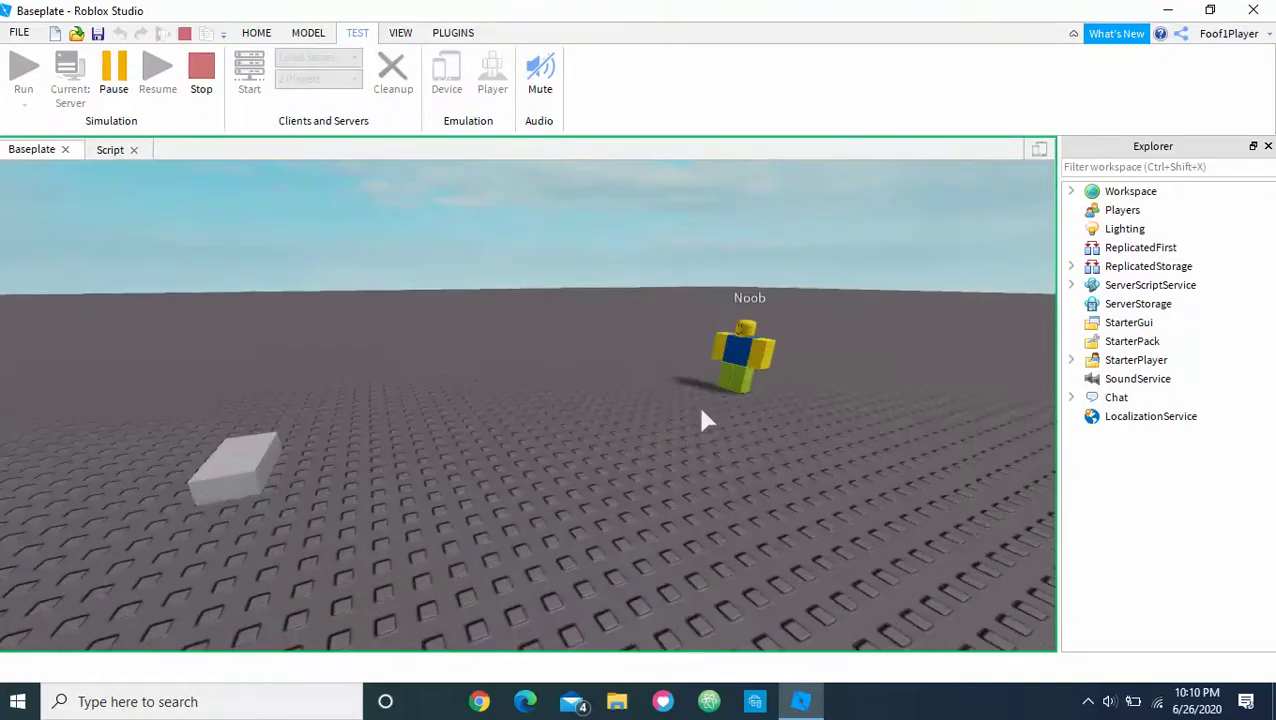
scroll(700, 412, "down", 2)
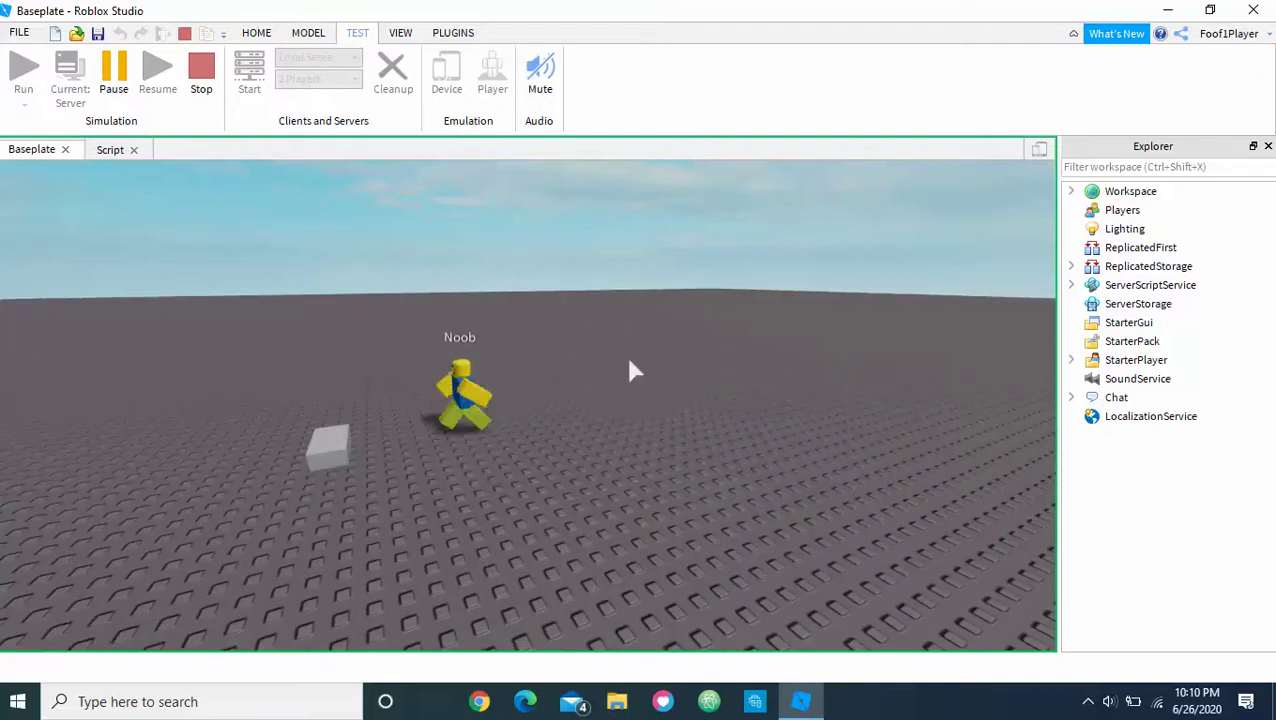
right_click_drag(630, 370, 630, 370)
scroll(630, 370, "up", 2)
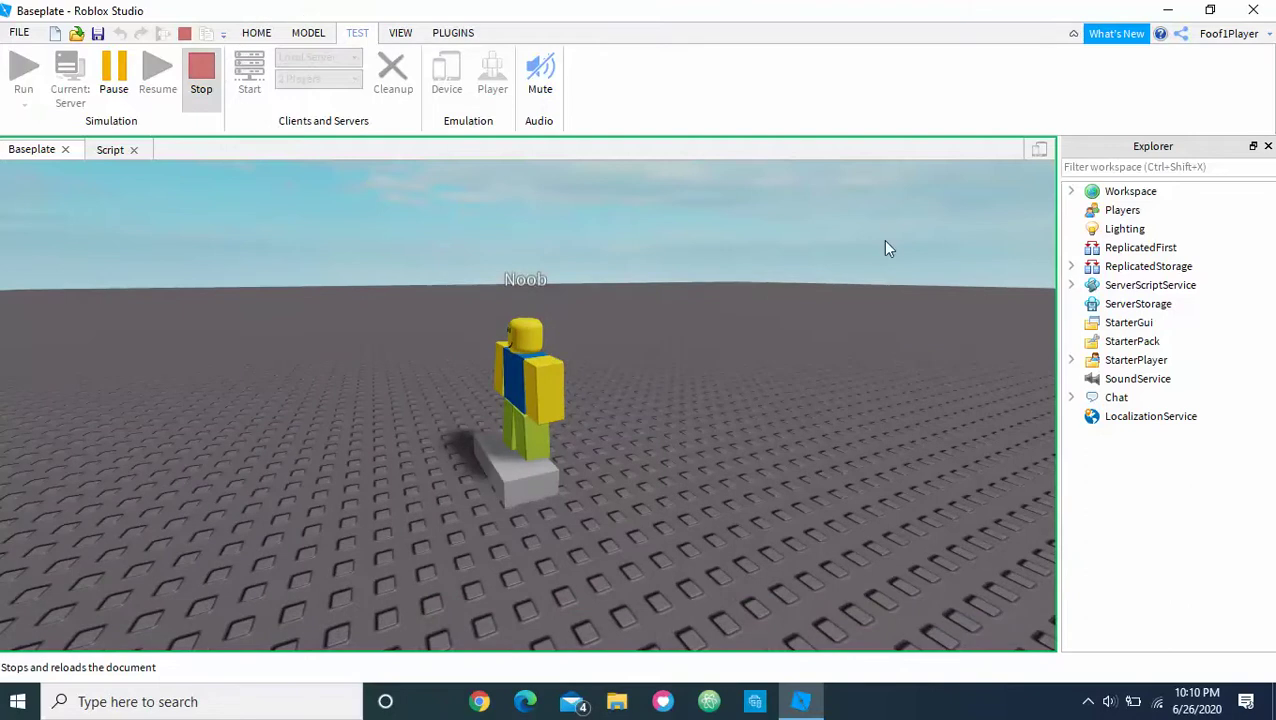
left_click(201, 75)
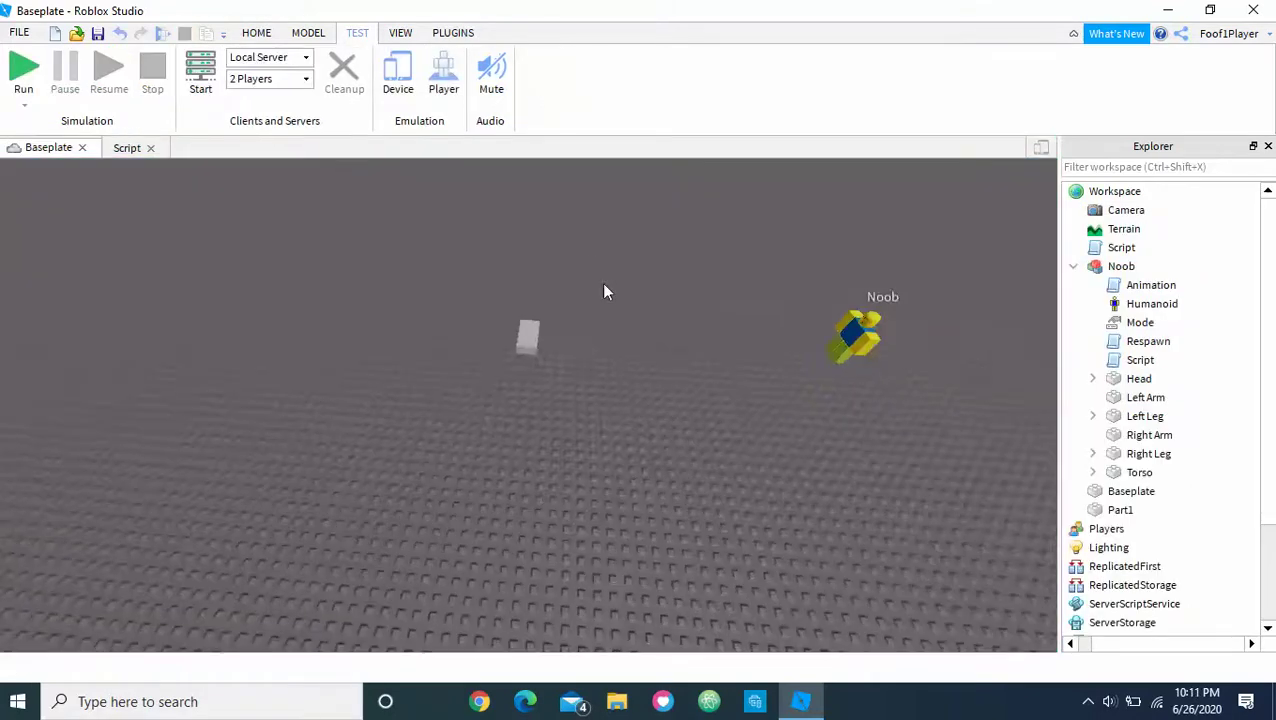
- Duplicate Part1 with Ctrl+D, drag the copy left, and rename it Part2
scroll(526, 354, "down", 2)
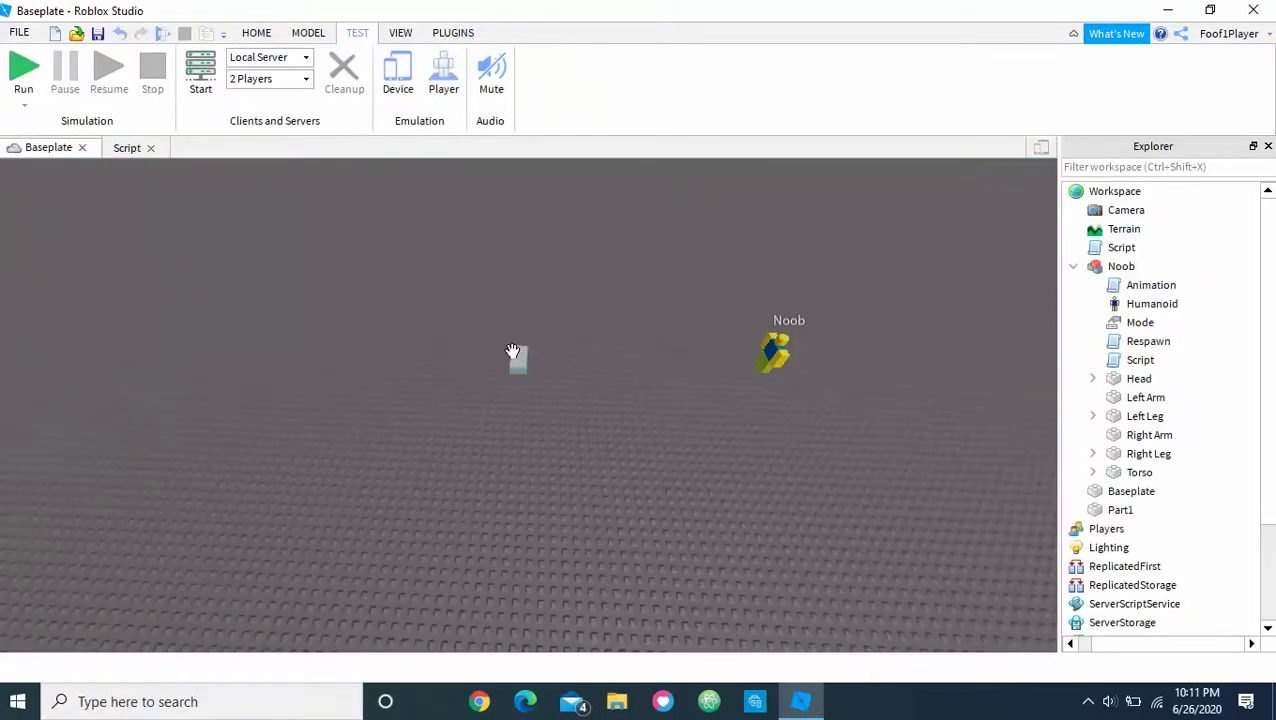
left_click(514, 355)
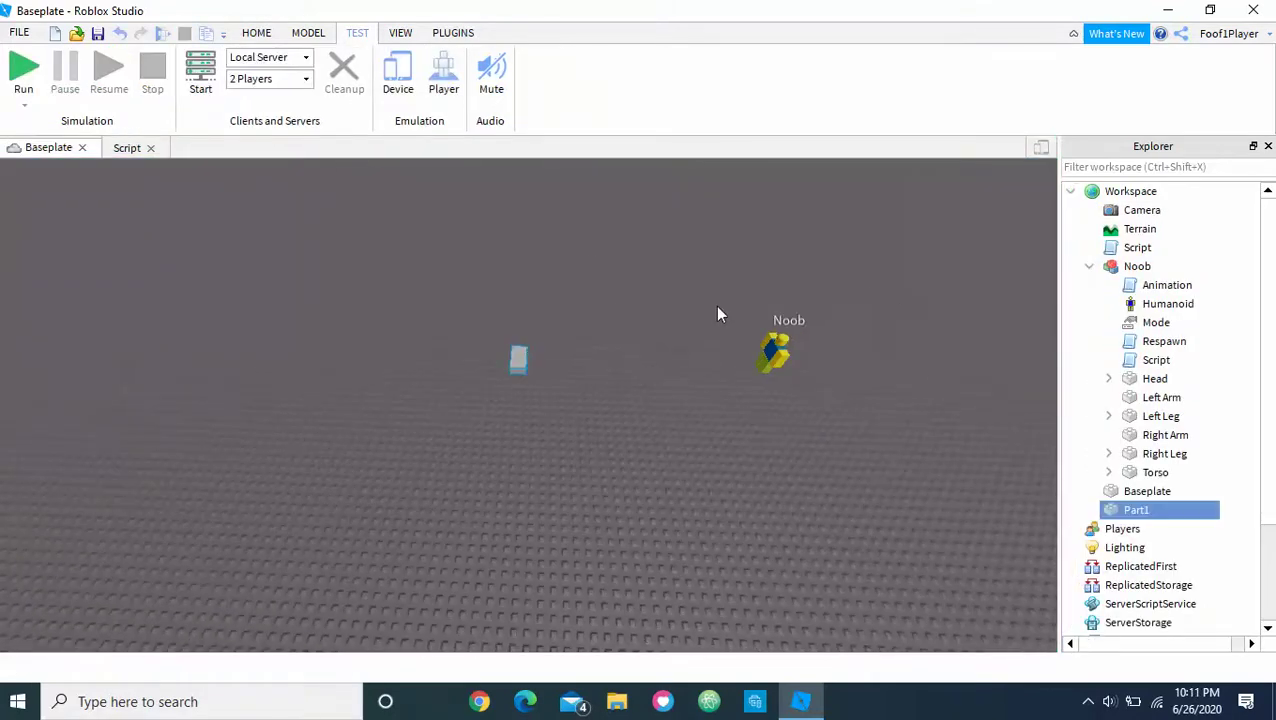
key("ctrl+d")
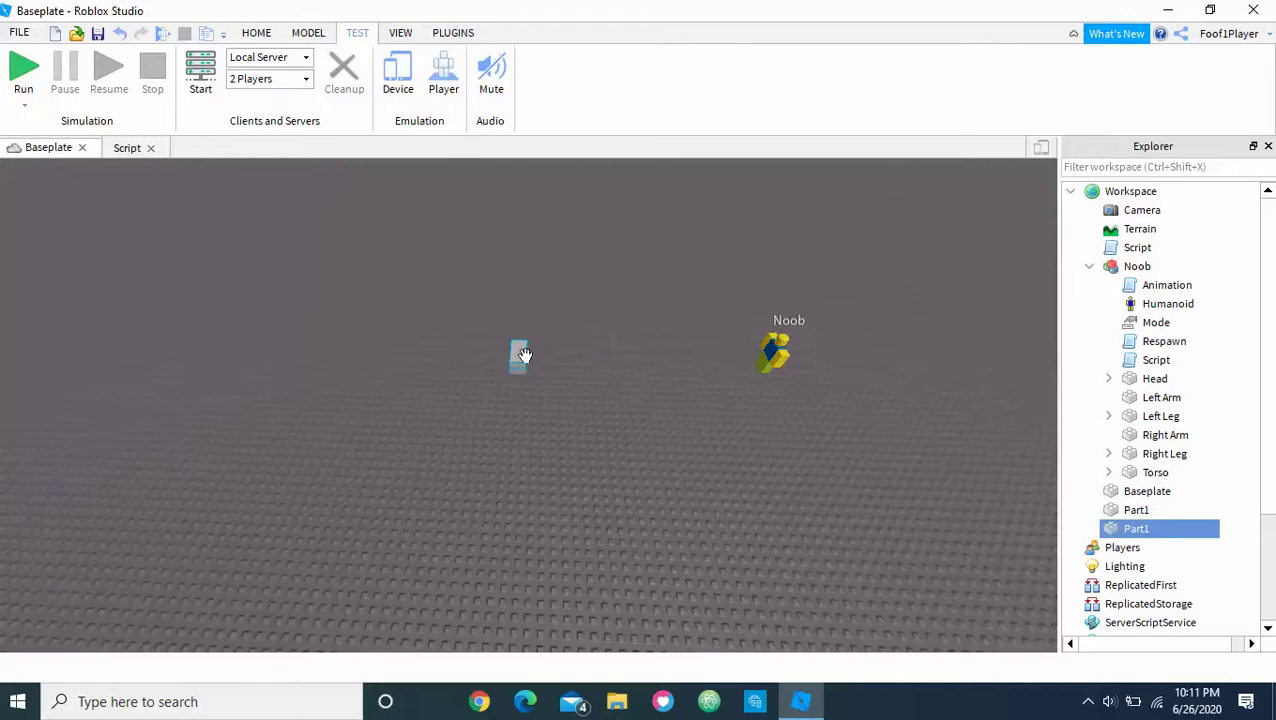
left_click_drag(518, 358, 260, 362)
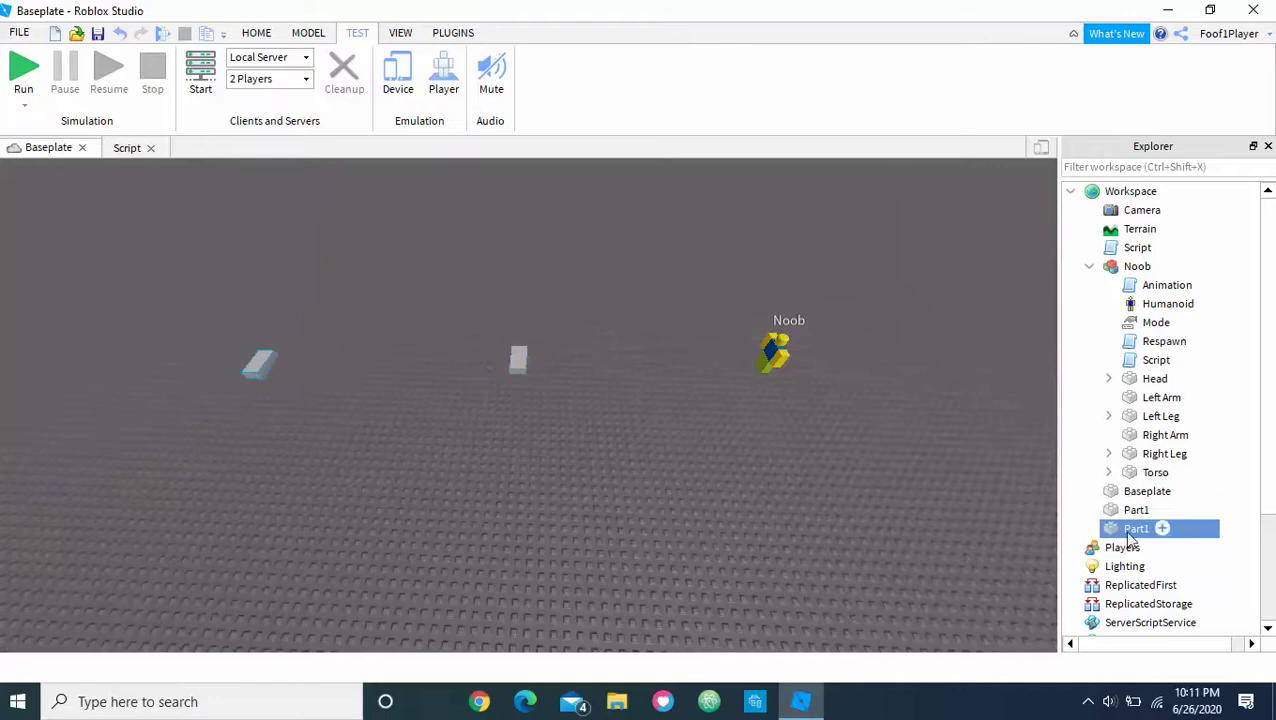
double_click(1135, 533)
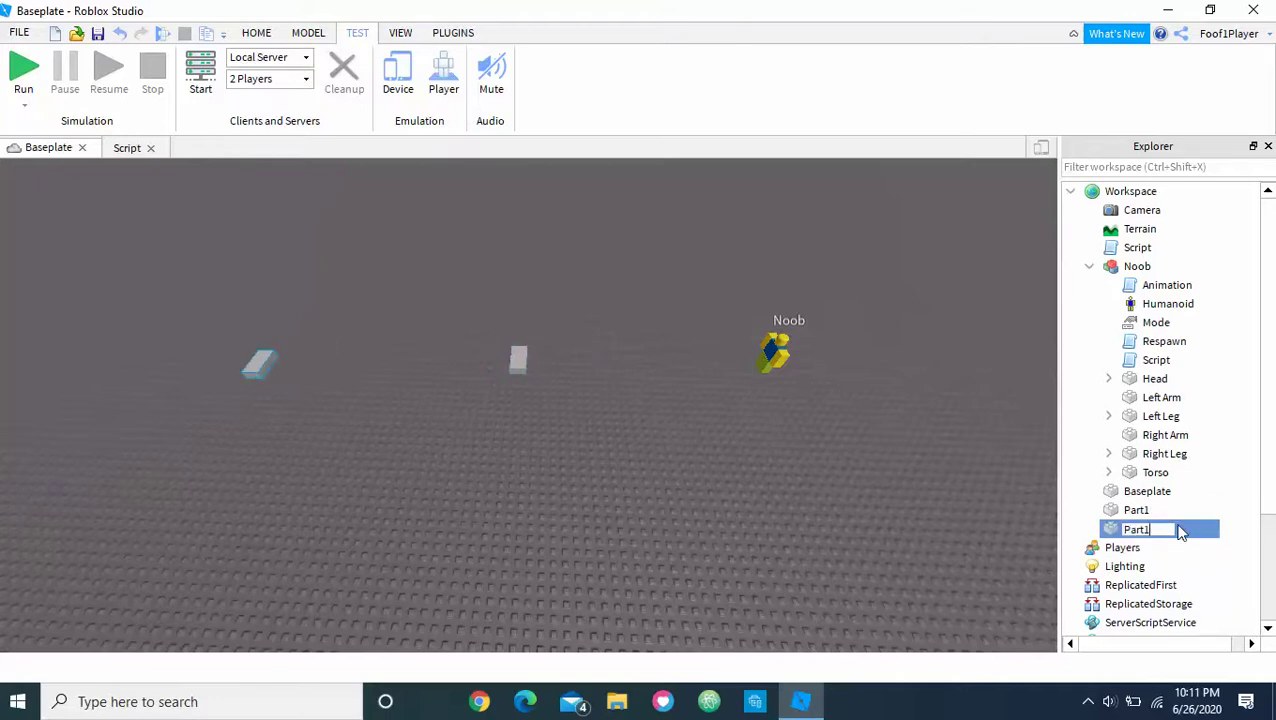
key("BackSpace")
type("2")
key("Return")
left_click(127, 148)
- Copy the wait(10) and MoveTo lines and paste them below line 5 with correct indent
left_click_drag(367, 232, 57, 206)
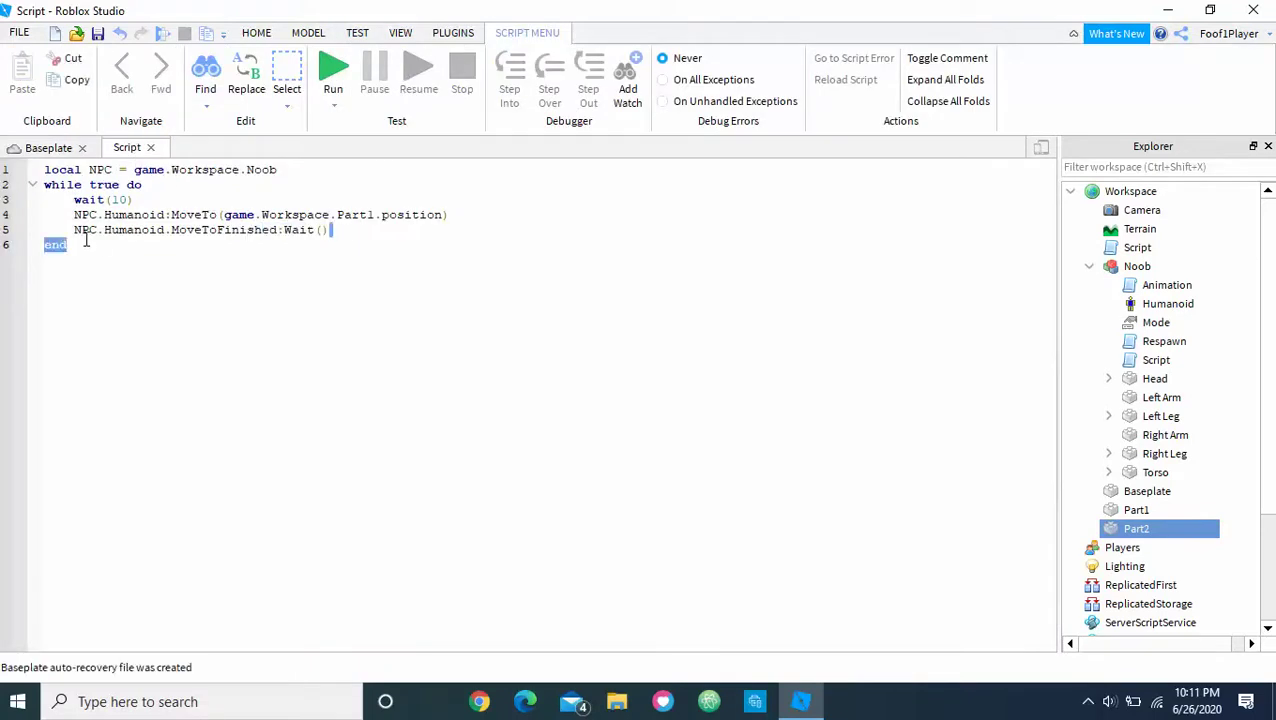
left_click(380, 231)
key("Return")
type("wait(10) \tNPC.Humanoid:MoveTo(game.Workspace.Part1.position) \tNPC.Humanoid.MoveToFinished:Wait()")
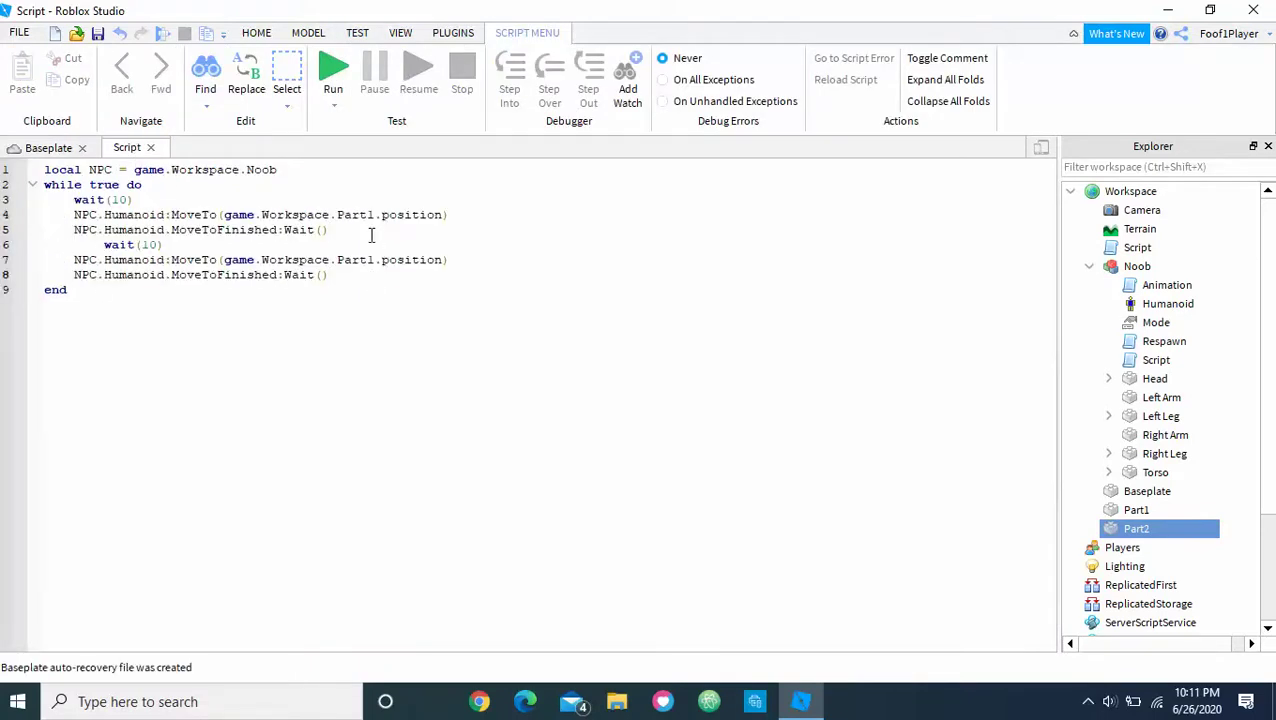
left_click(104, 244)
key("BackSpace")
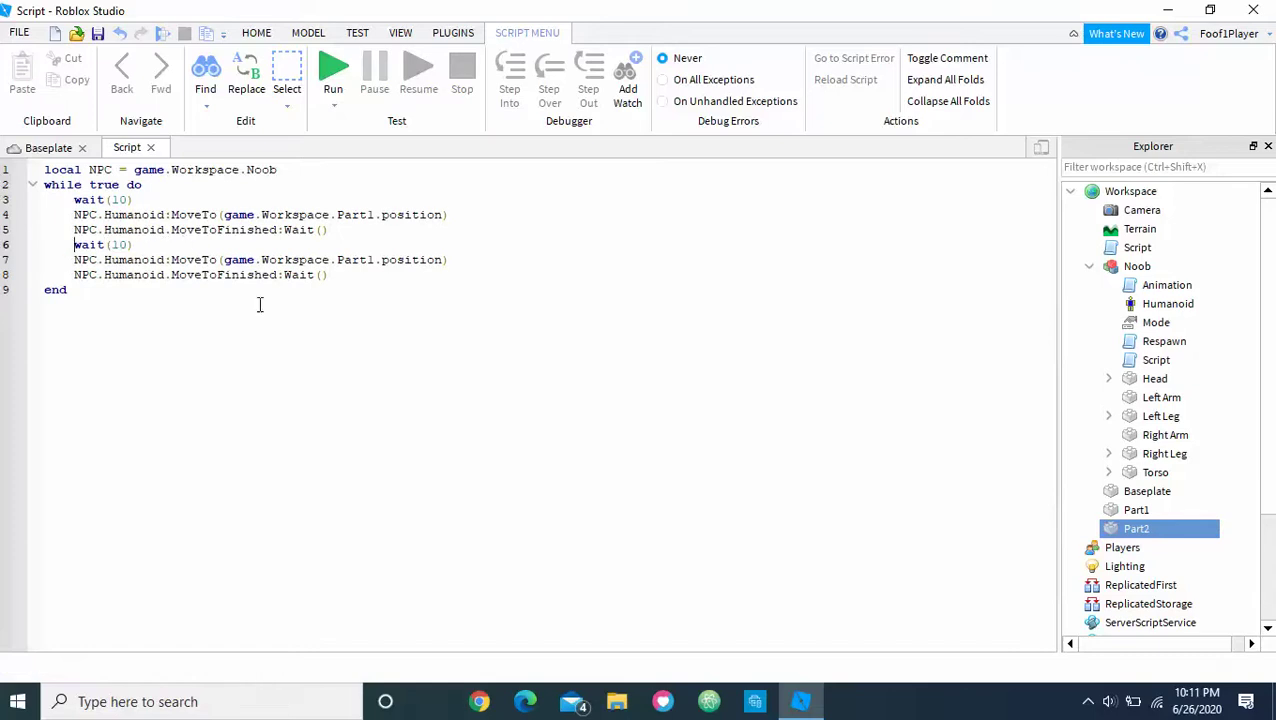
- Change the pasted MoveTo target from Part1 to Part2 and start a playtest
key("BackSpace")
type("2")
left_click(430, 231)
left_click(44, 149)
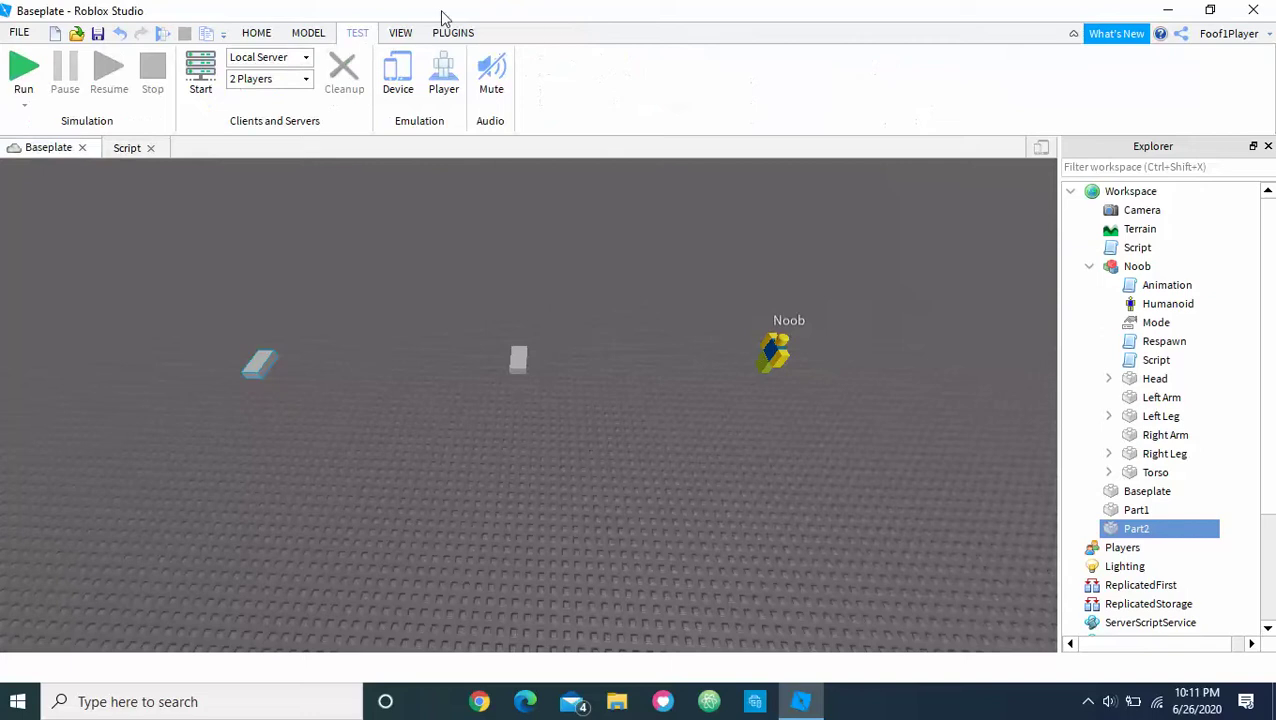
left_click(30, 78)
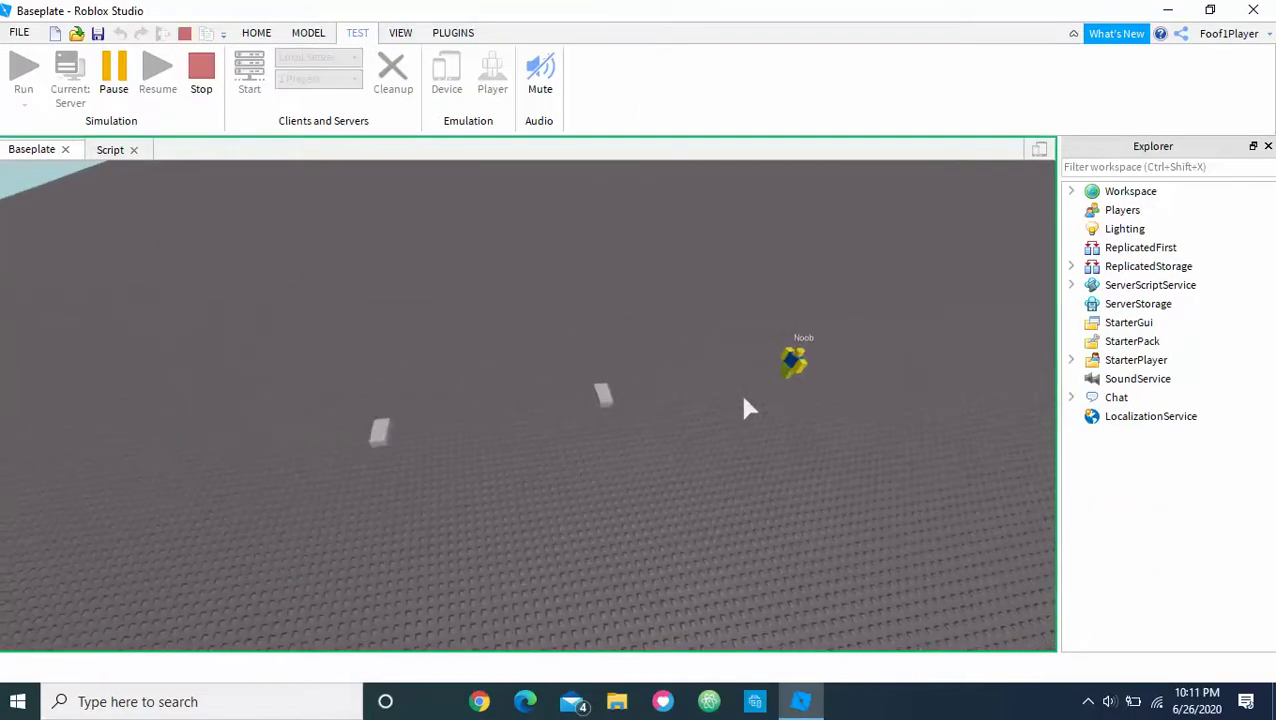
- Watch the play-test as the Noob walks between Part1 and Part2, then stop it
scroll(744, 399, "down", 3)
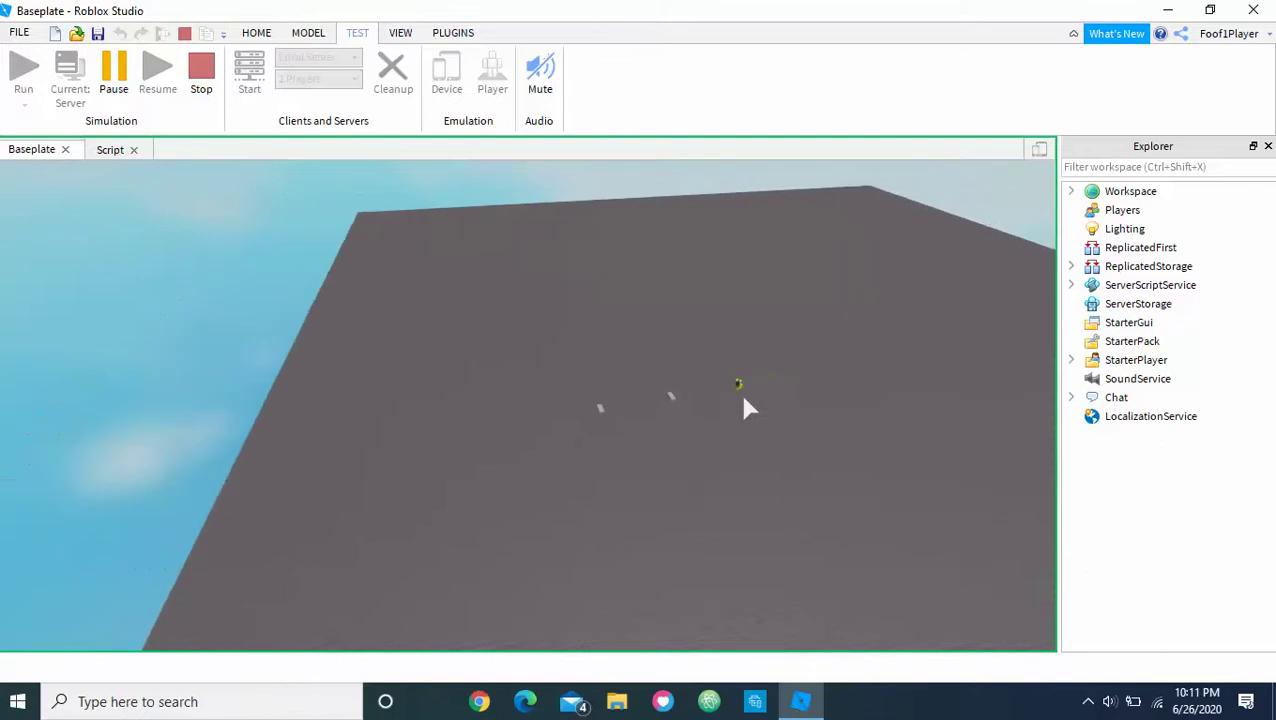
scroll(749, 408, "up", 10)
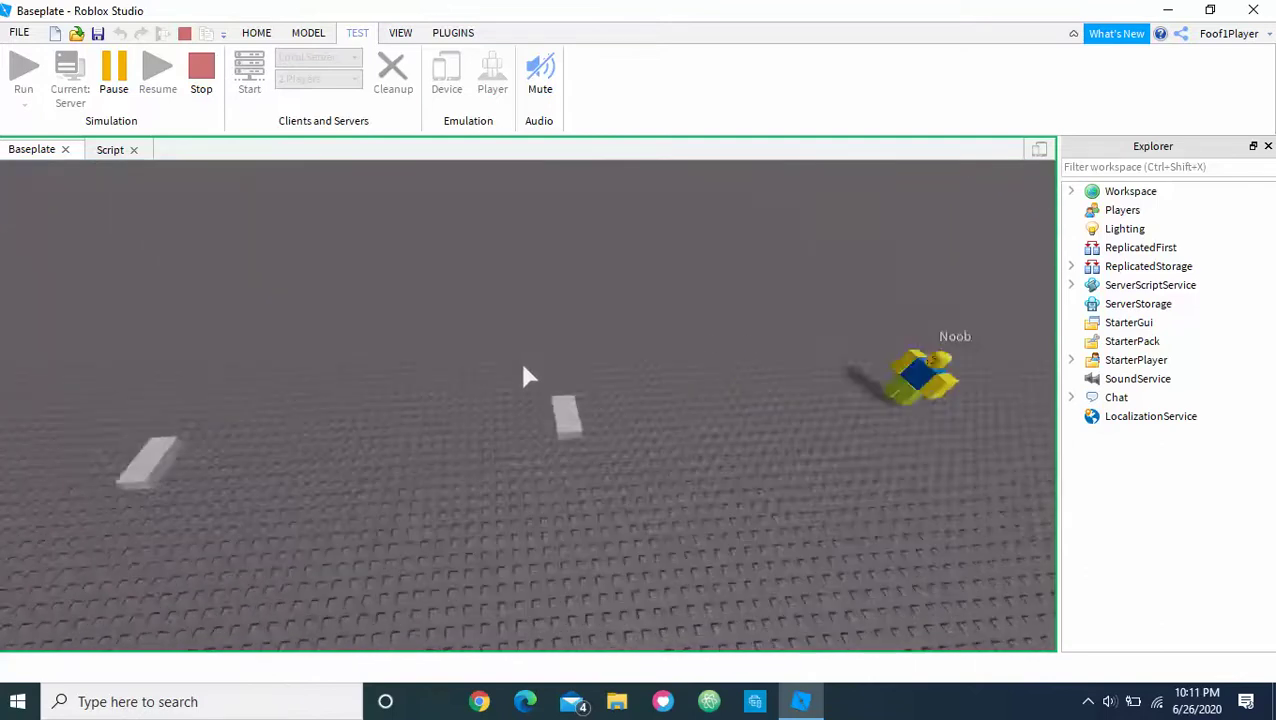
scroll(530, 375, "down", 4)
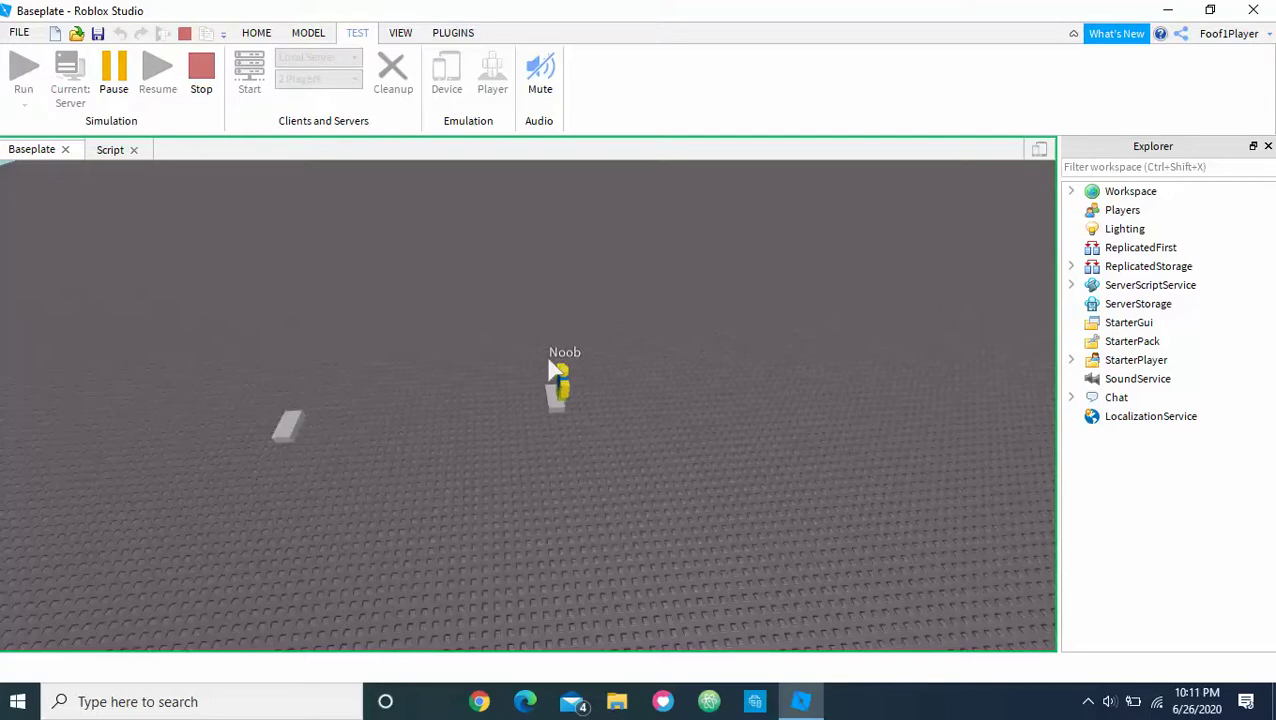
key("a")
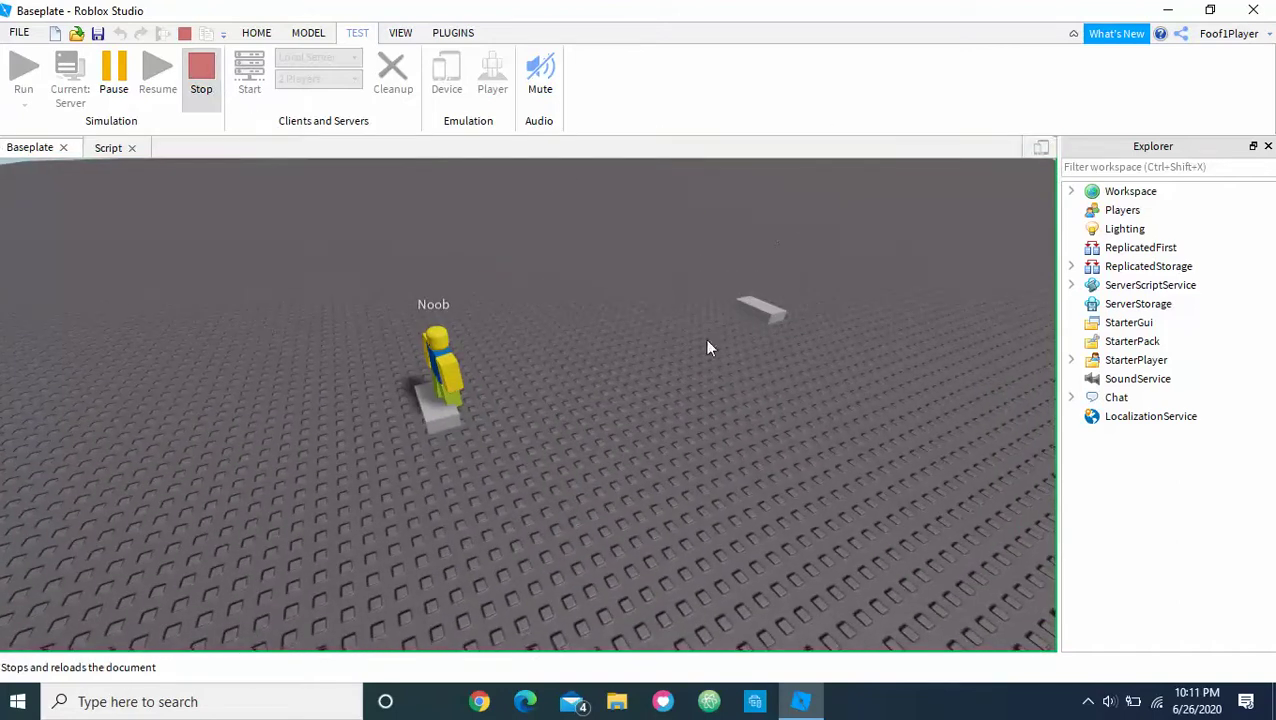
key("shift+F5")
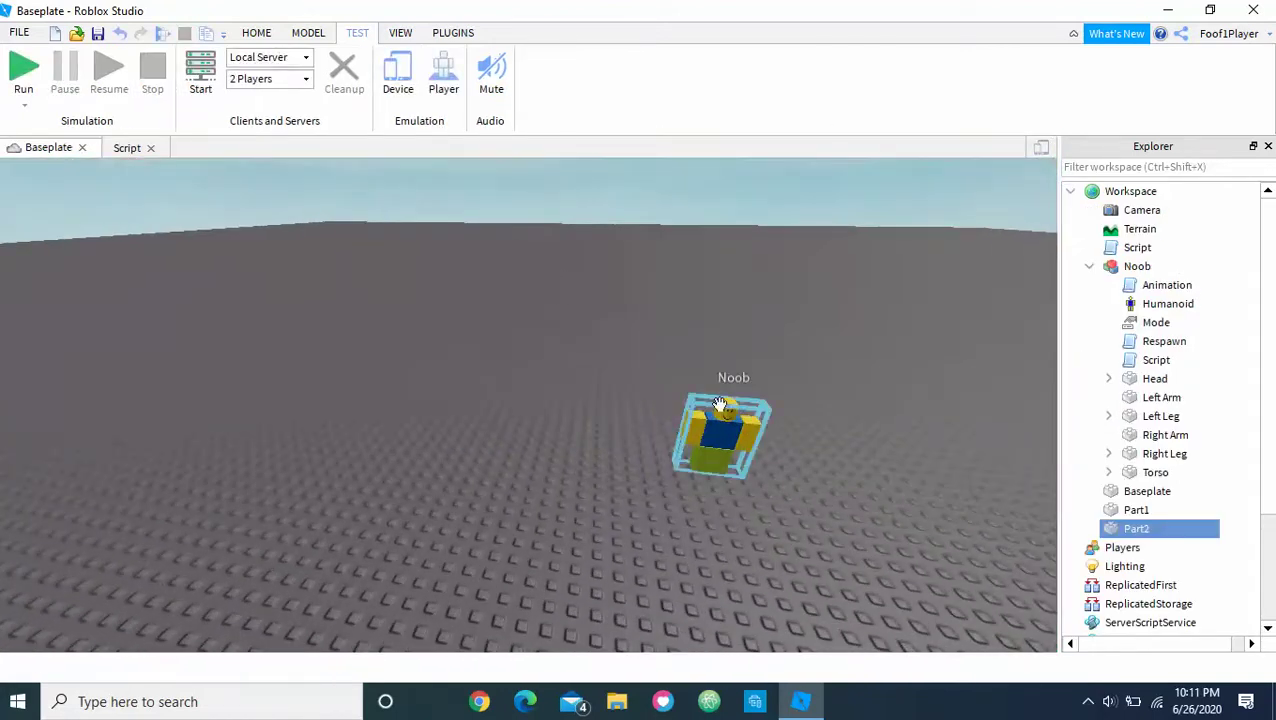
- Select the Noob and frame the camera on it
left_click(718, 415)
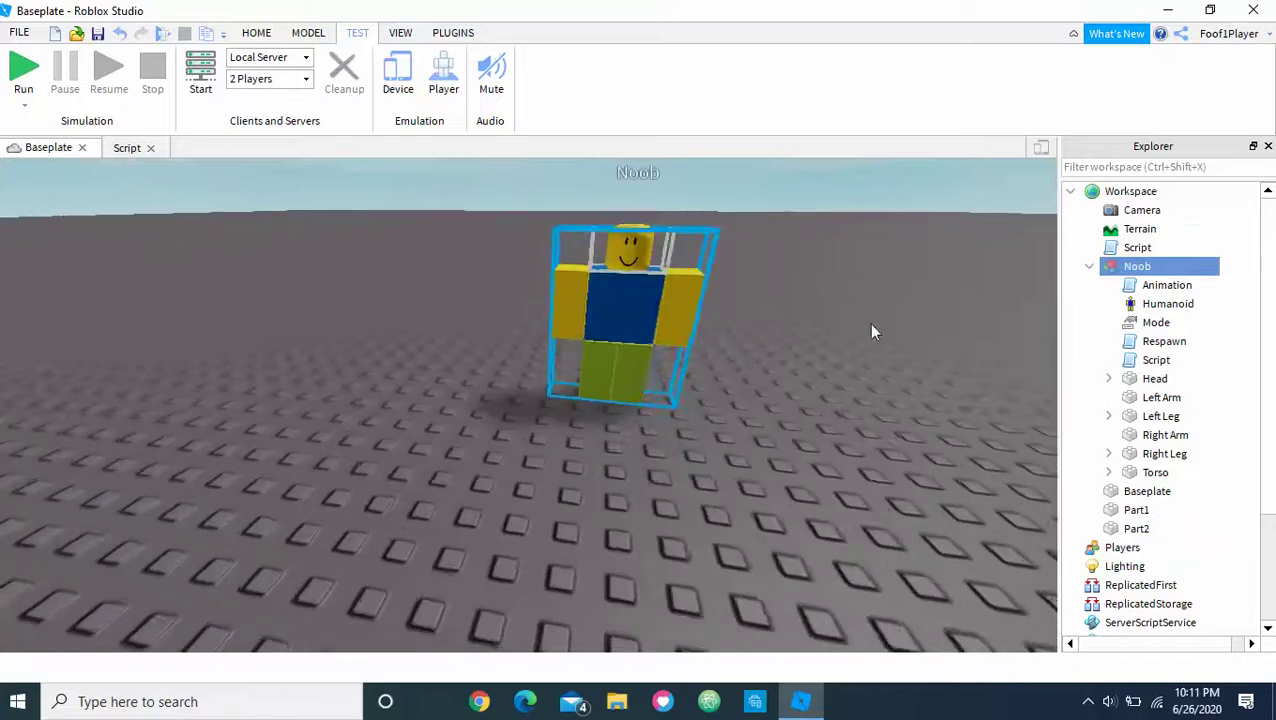
scroll(868, 323, "up", 5)
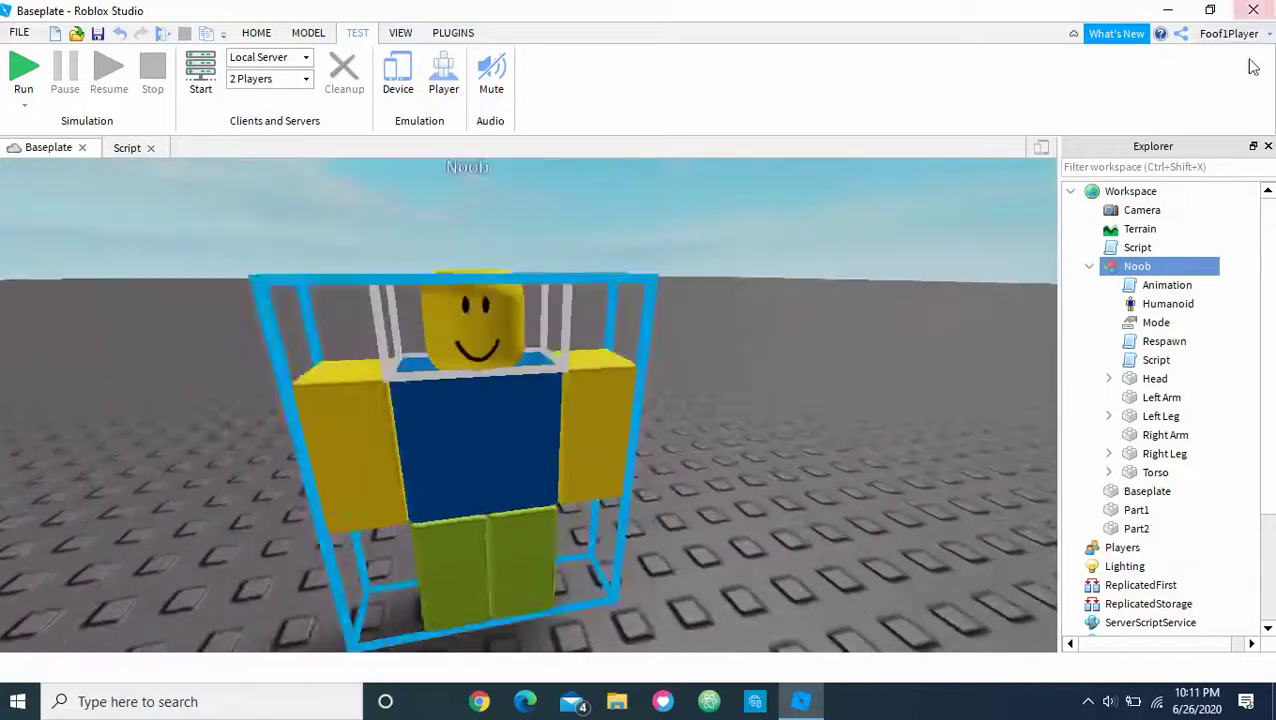
key("f")
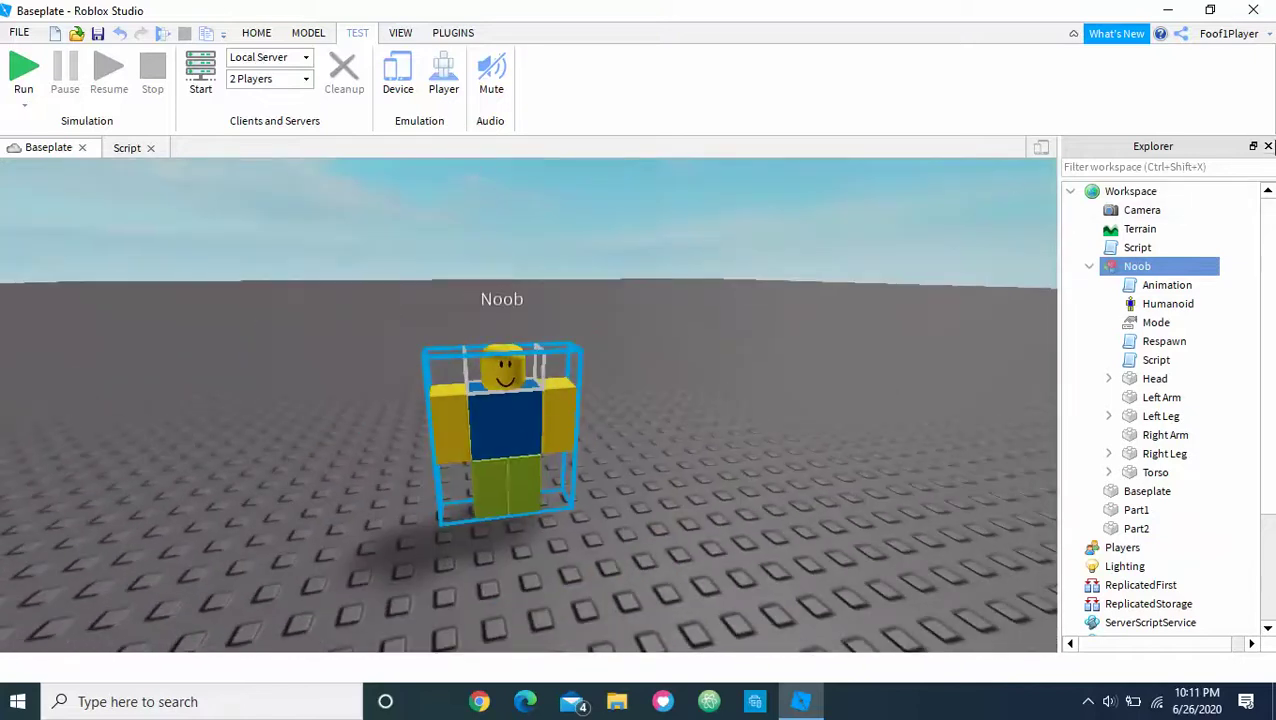
- Search the Toolbox for robloxian models and drop the Human model beside the Noob
left_click(402, 33)
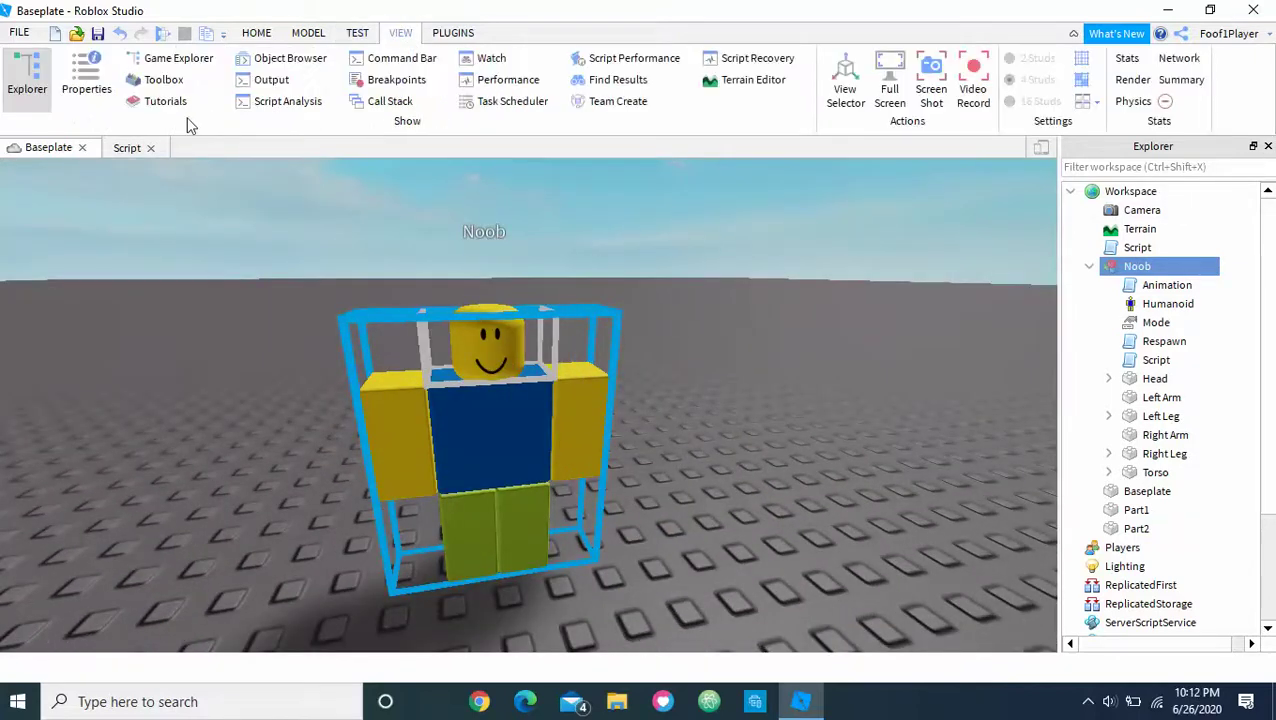
left_click(165, 80)
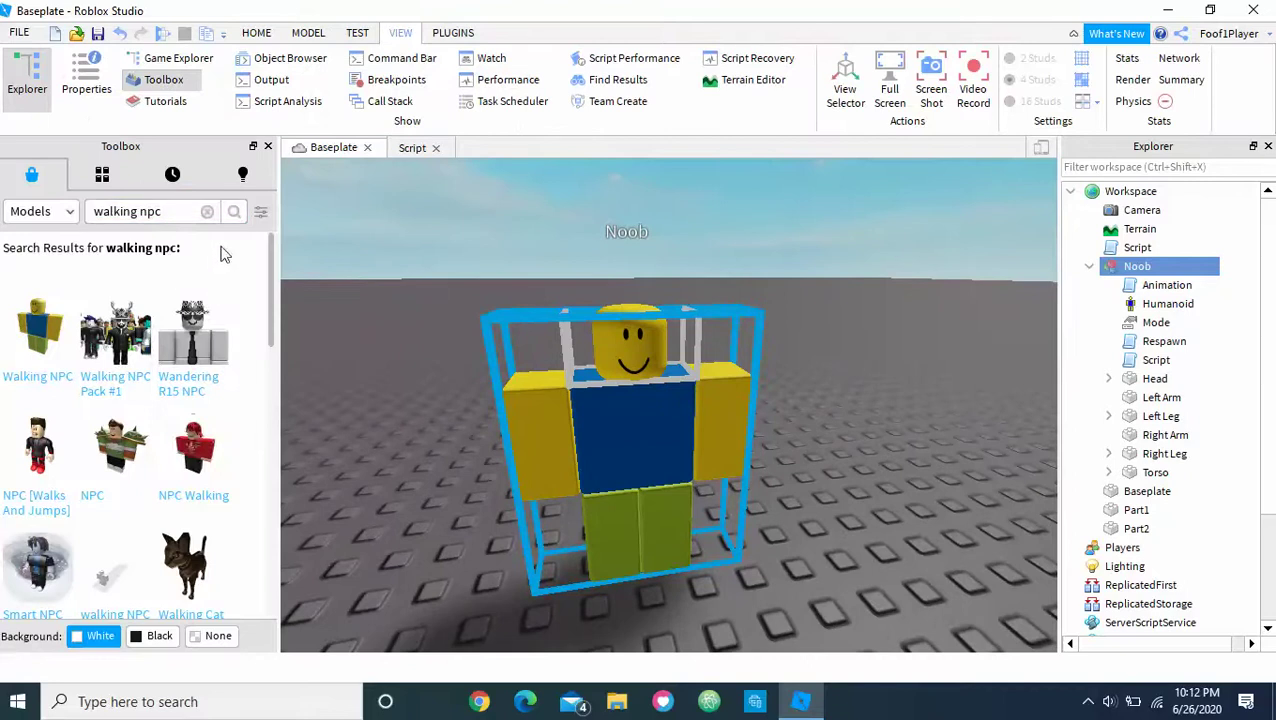
left_click(207, 212)
type("robl")
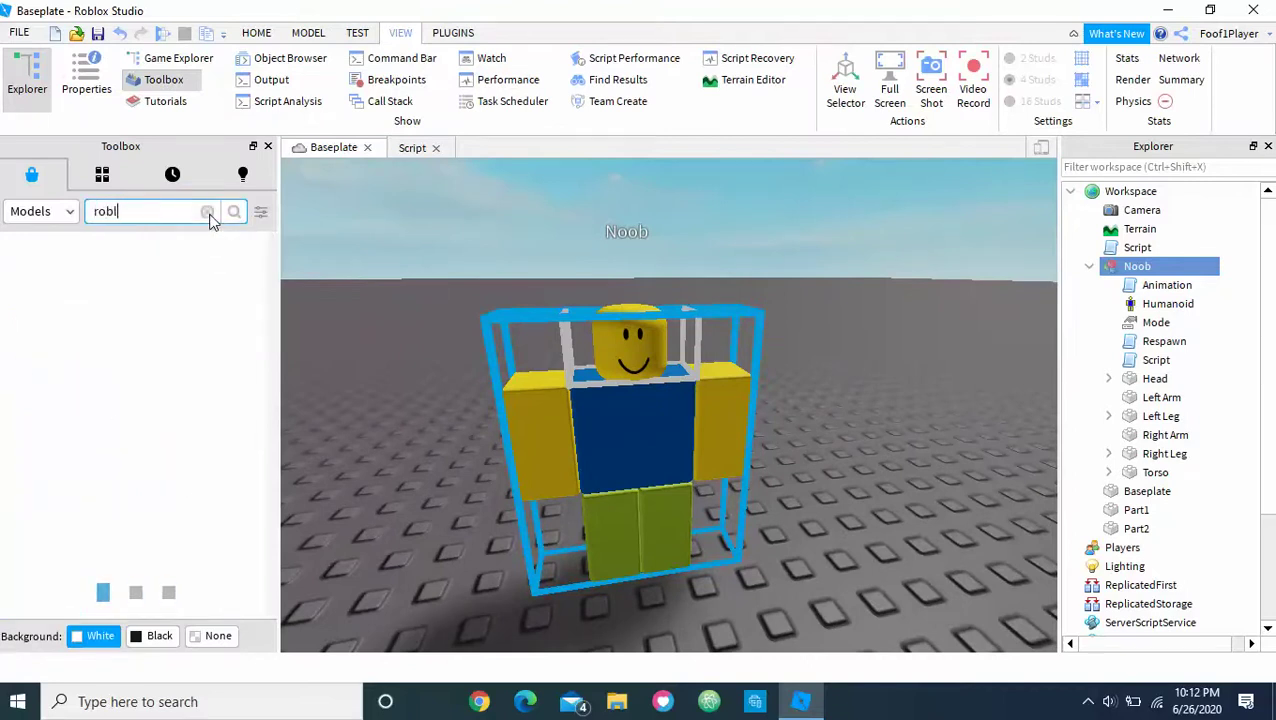
type("oxian")
key("Return")
right_click_drag(383, 207, 694, 378)
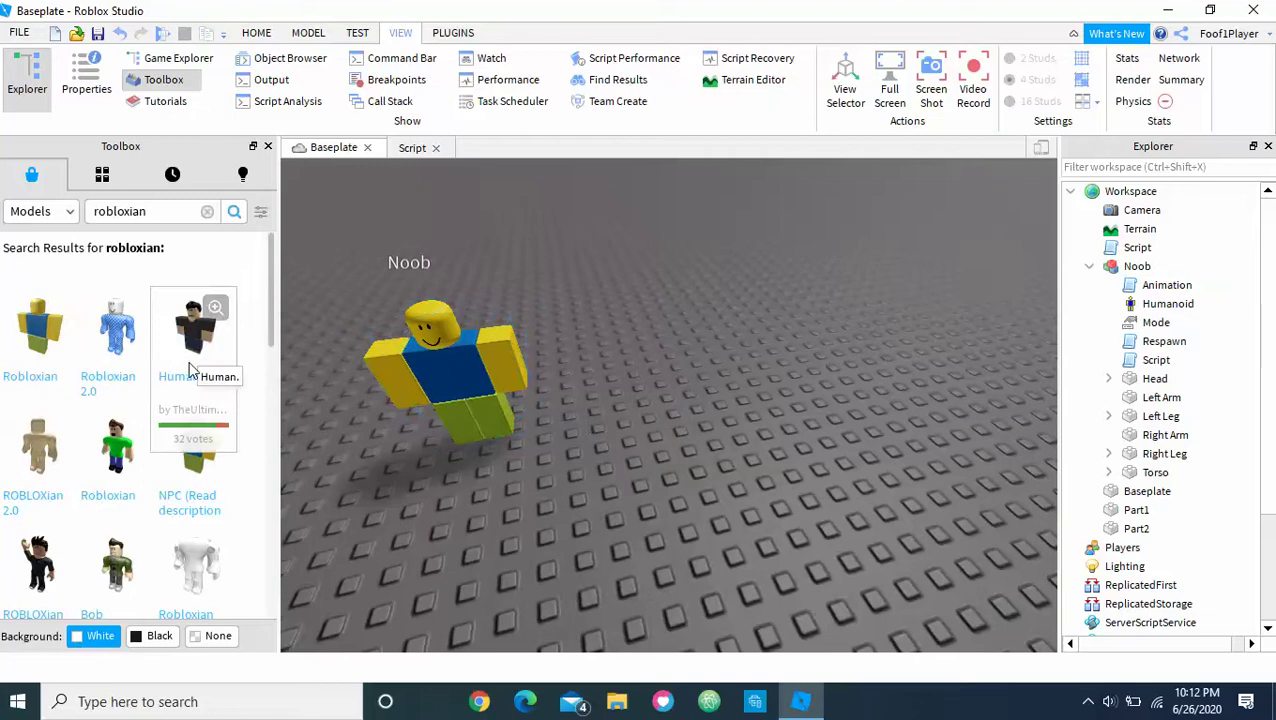
left_click_drag(193, 368, 710, 310)
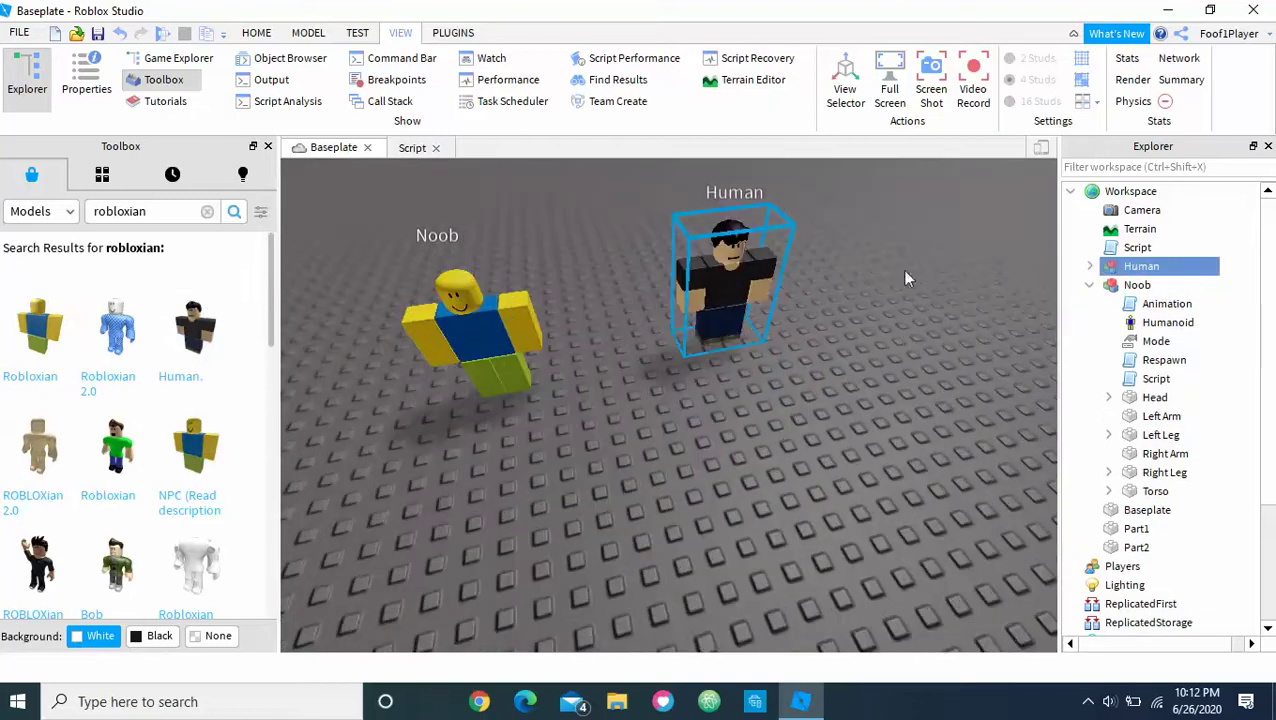
- Move the Human's Pants and Shirt into the Noob in Explorer
left_click(1090, 267)
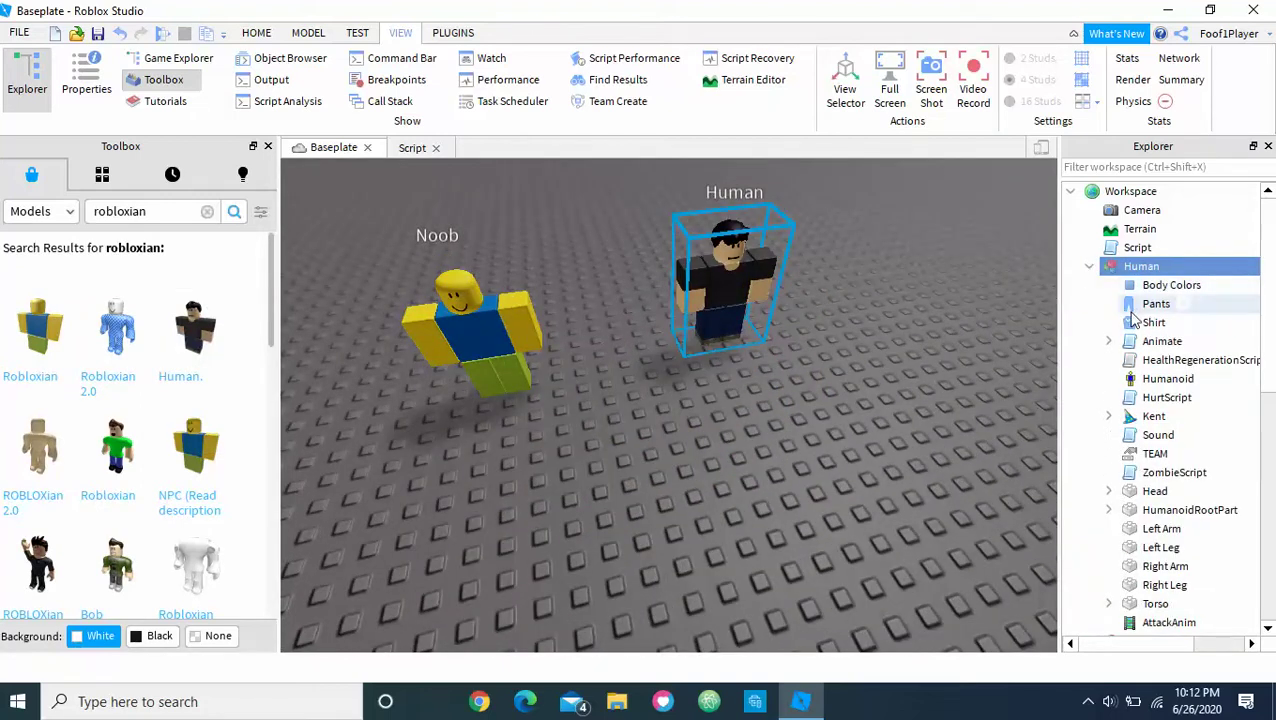
left_click_drag(1138, 310, 1162, 358)
scroll(1160, 357, "up", 3)
scroll(1158, 330, "up", 3)
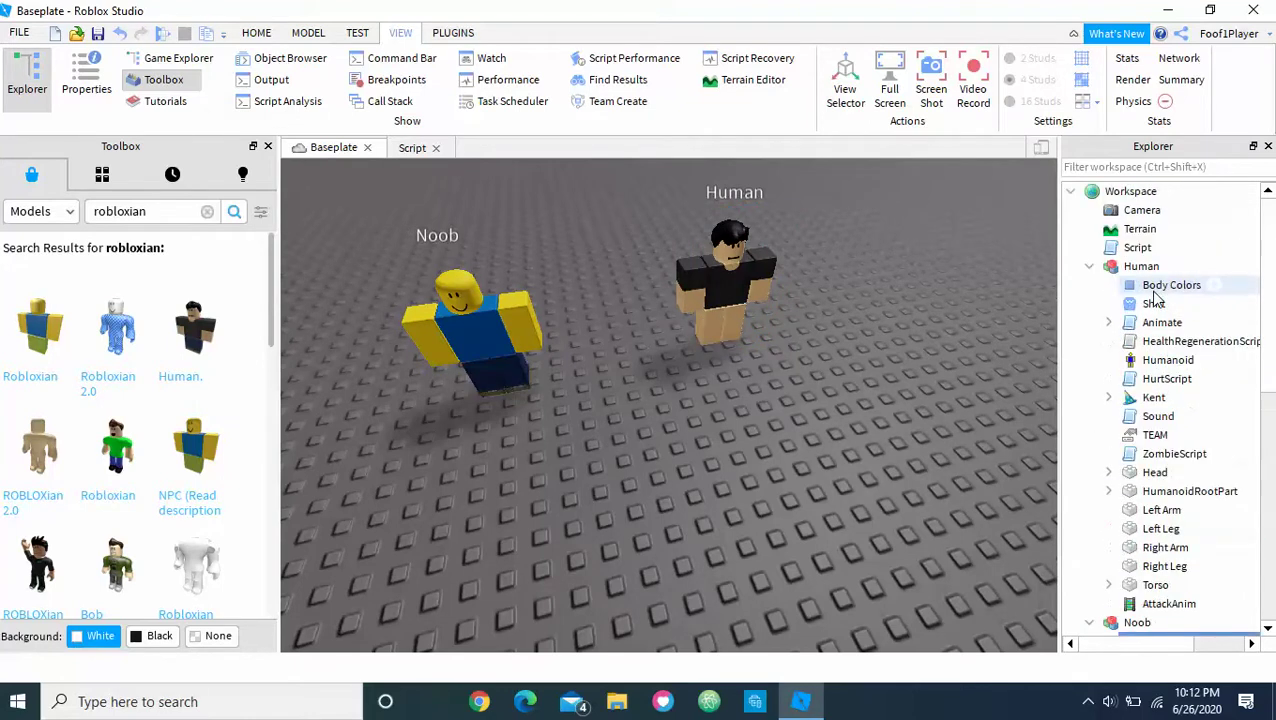
left_click_drag(1150, 305, 1135, 512)
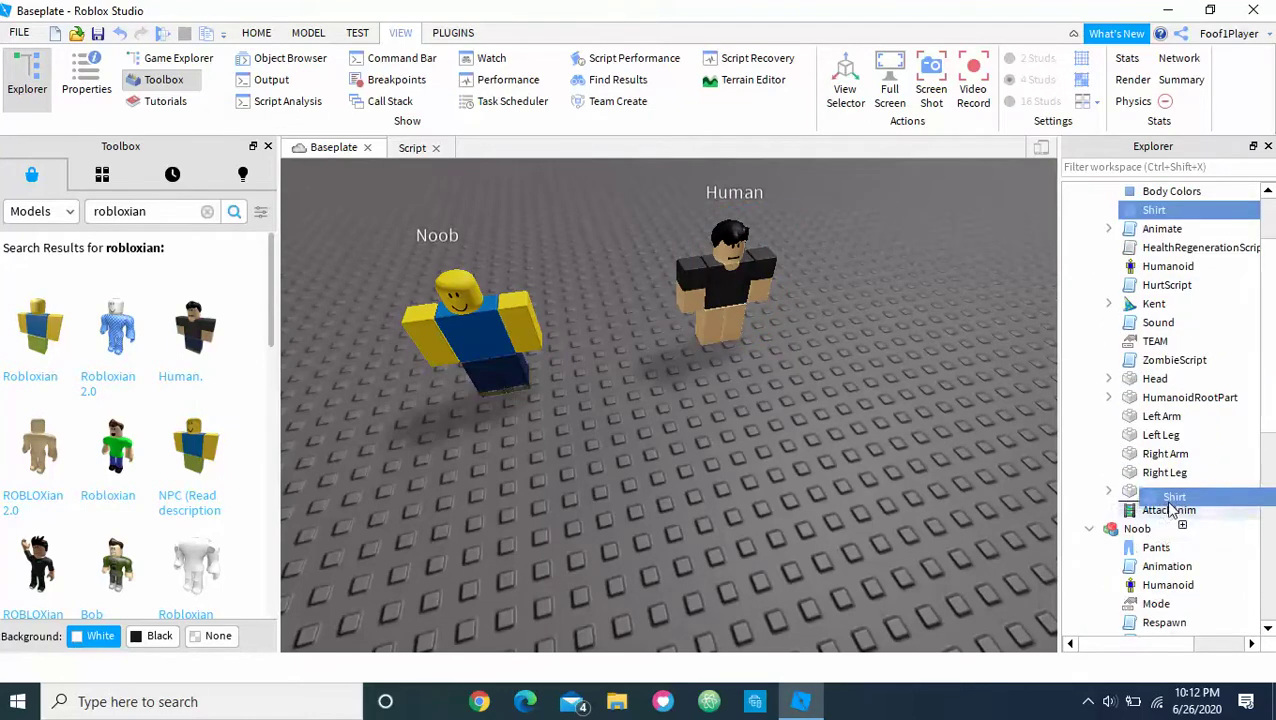
scroll(1148, 280, "up", 3)
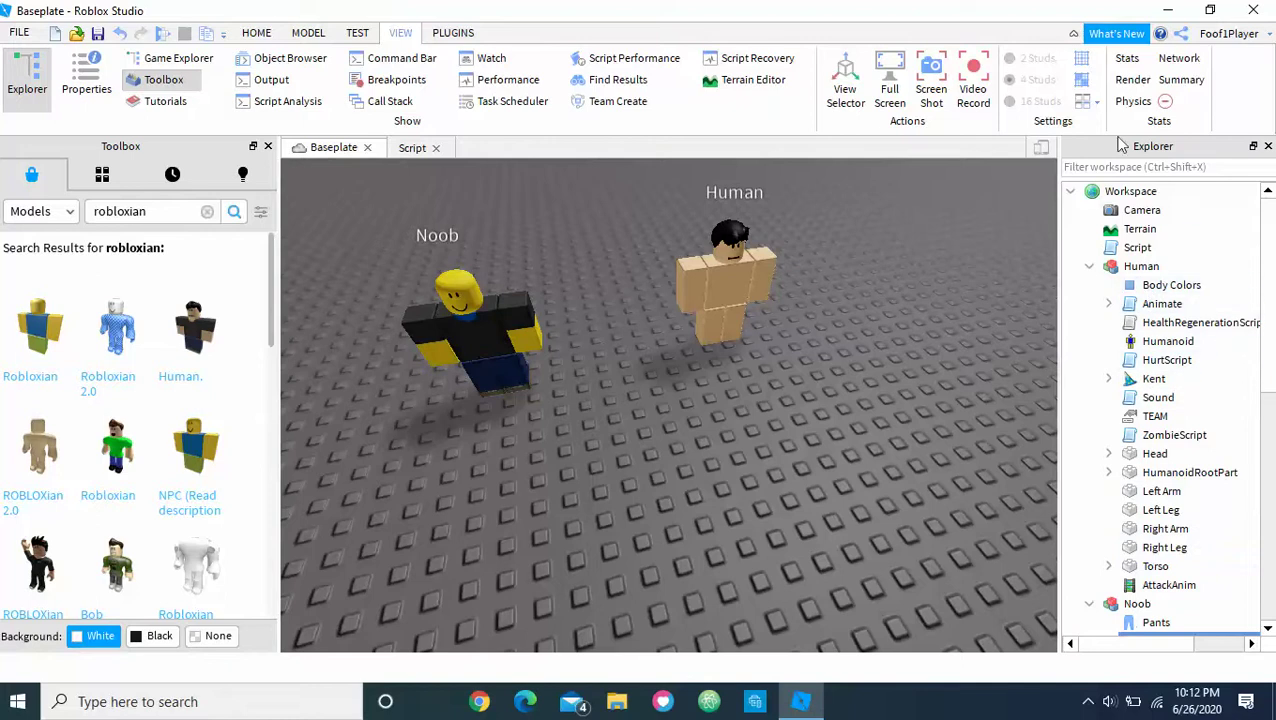
- Delete the Human model and reselect the Noob
left_click(1136, 267)
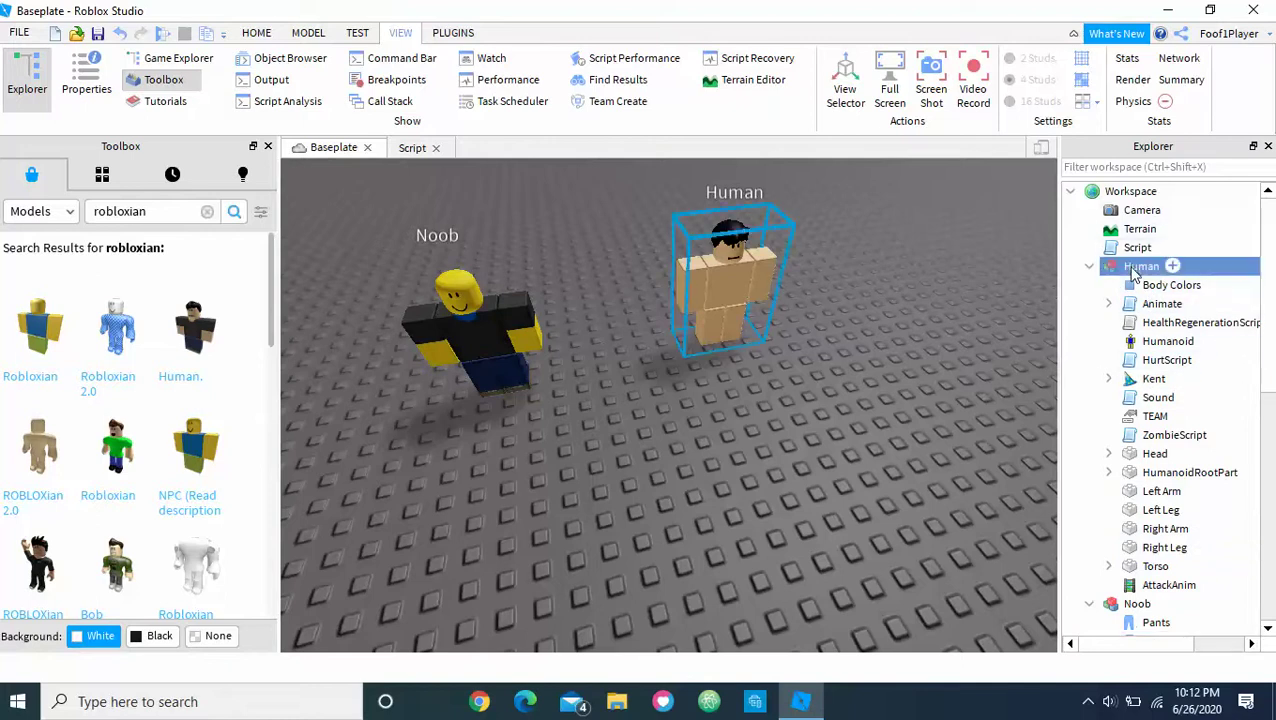
key("Delete")
scroll(678, 378, "up", 3)
left_click(630, 302)
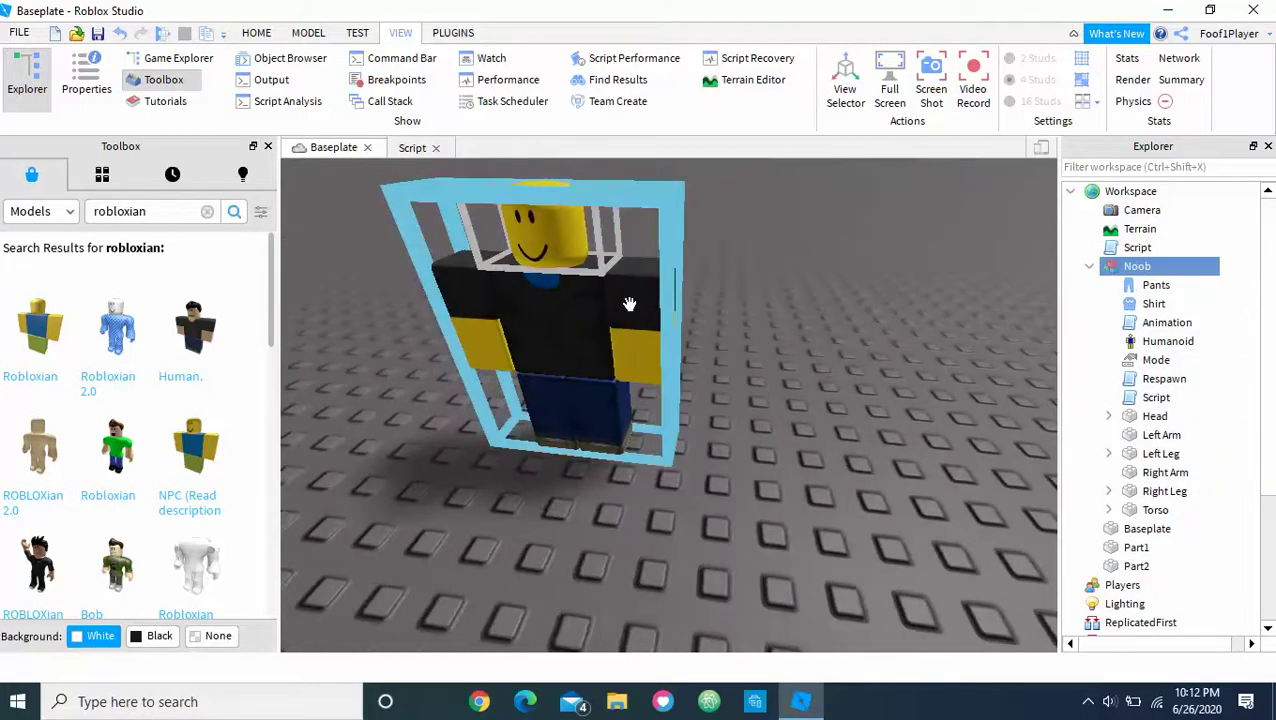
- Try dark red on the Noob from the MODEL tab's Color palette
left_click(308, 32)
left_click(607, 77)
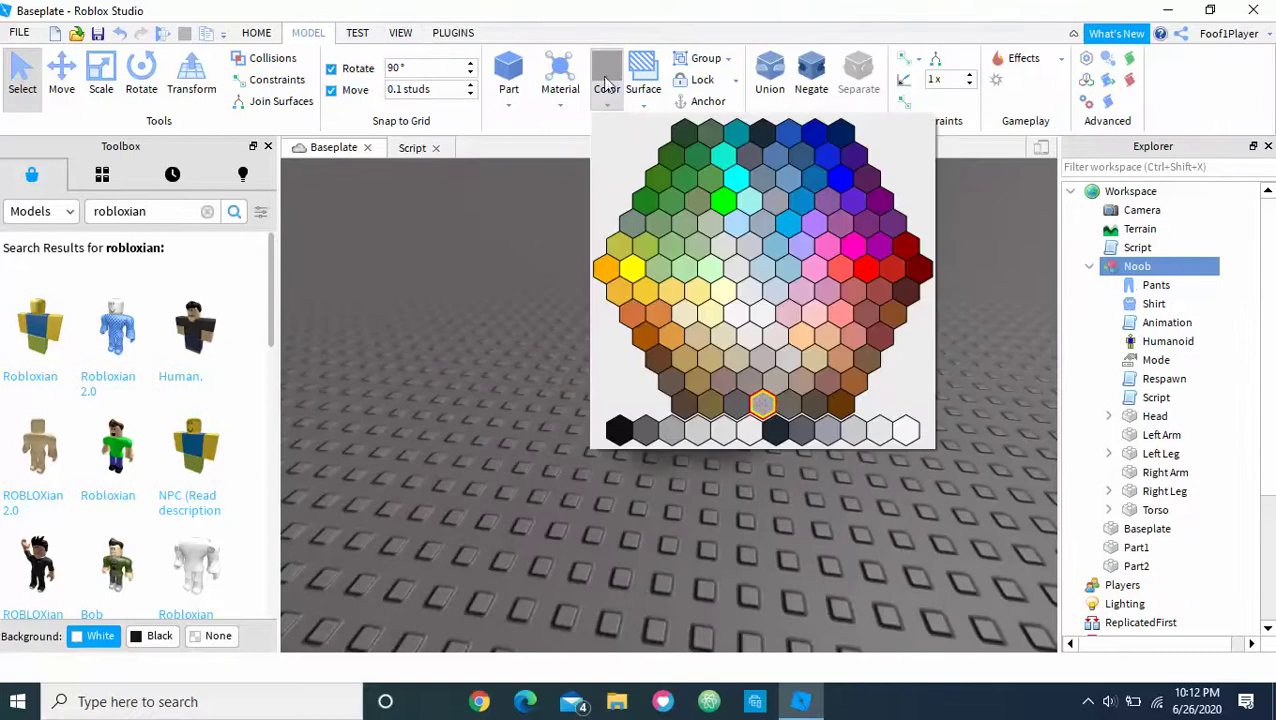
left_click(607, 77)
left_click(917, 268)
left_click(638, 112)
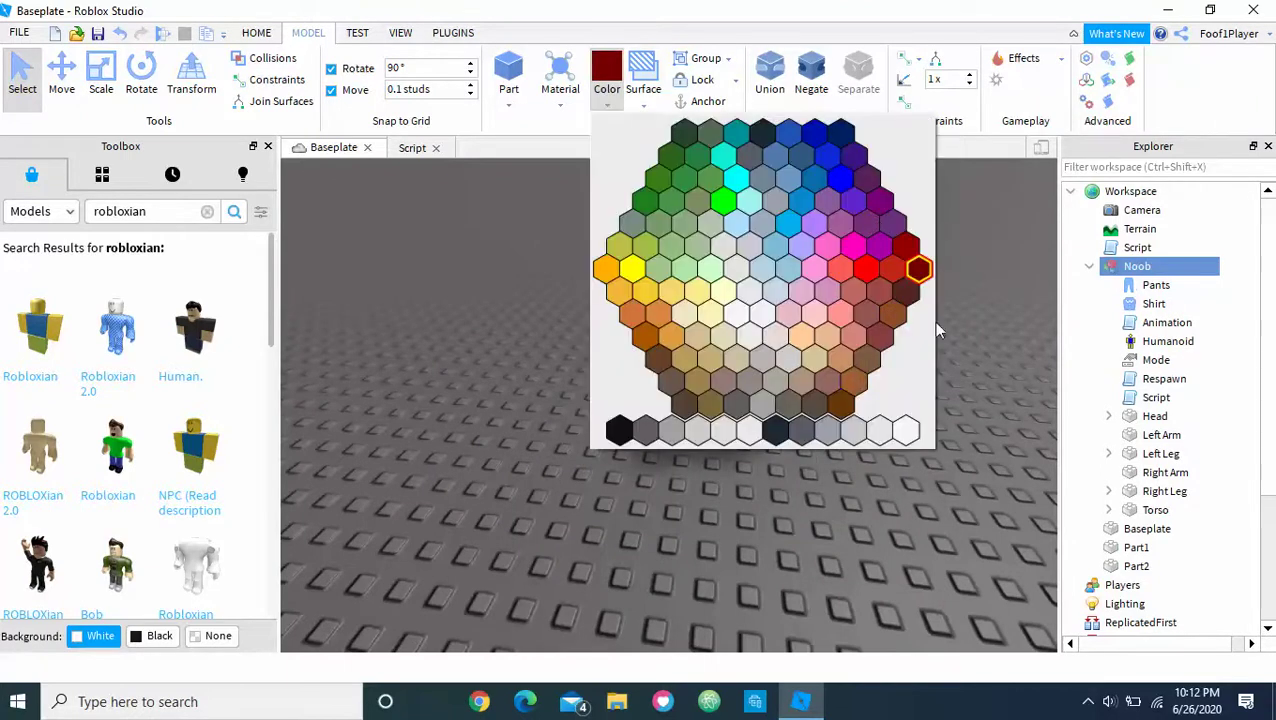
left_click(917, 265)
- Try white, settle on bright green for the Noob, then close the Toolbox
left_click(609, 104)
left_click(905, 432)
left_click(603, 110)
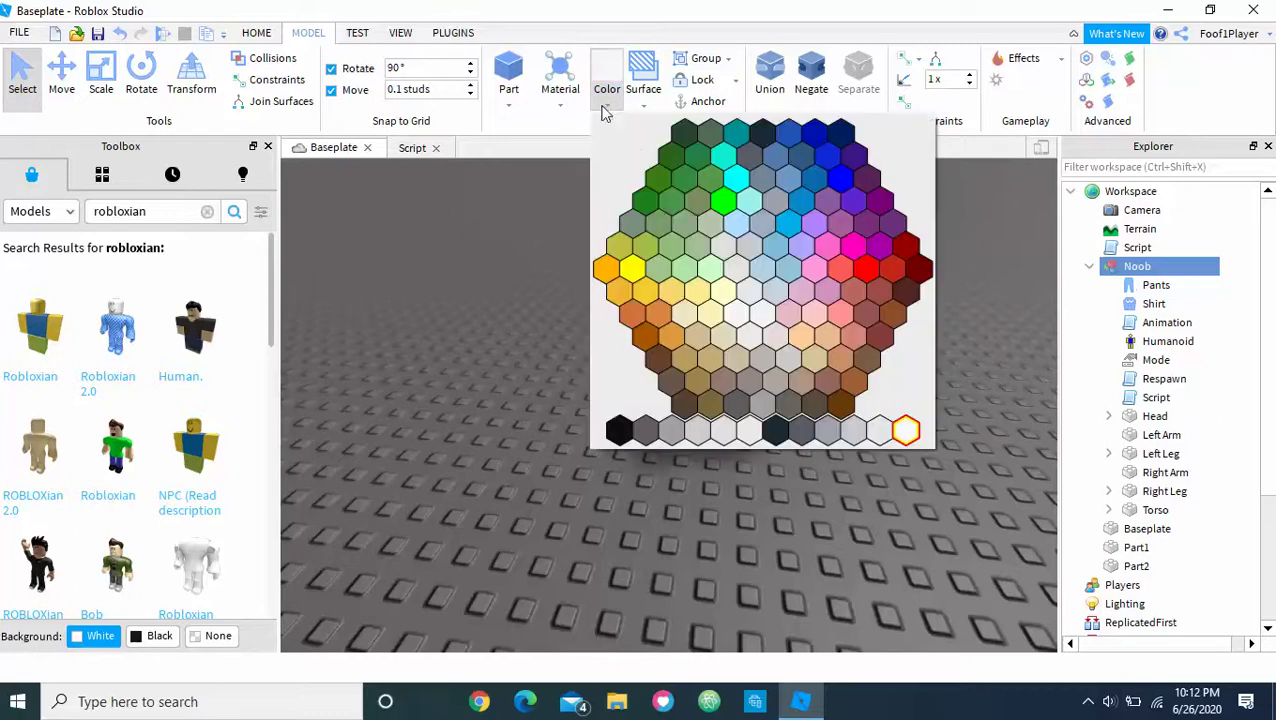
left_click(716, 203)
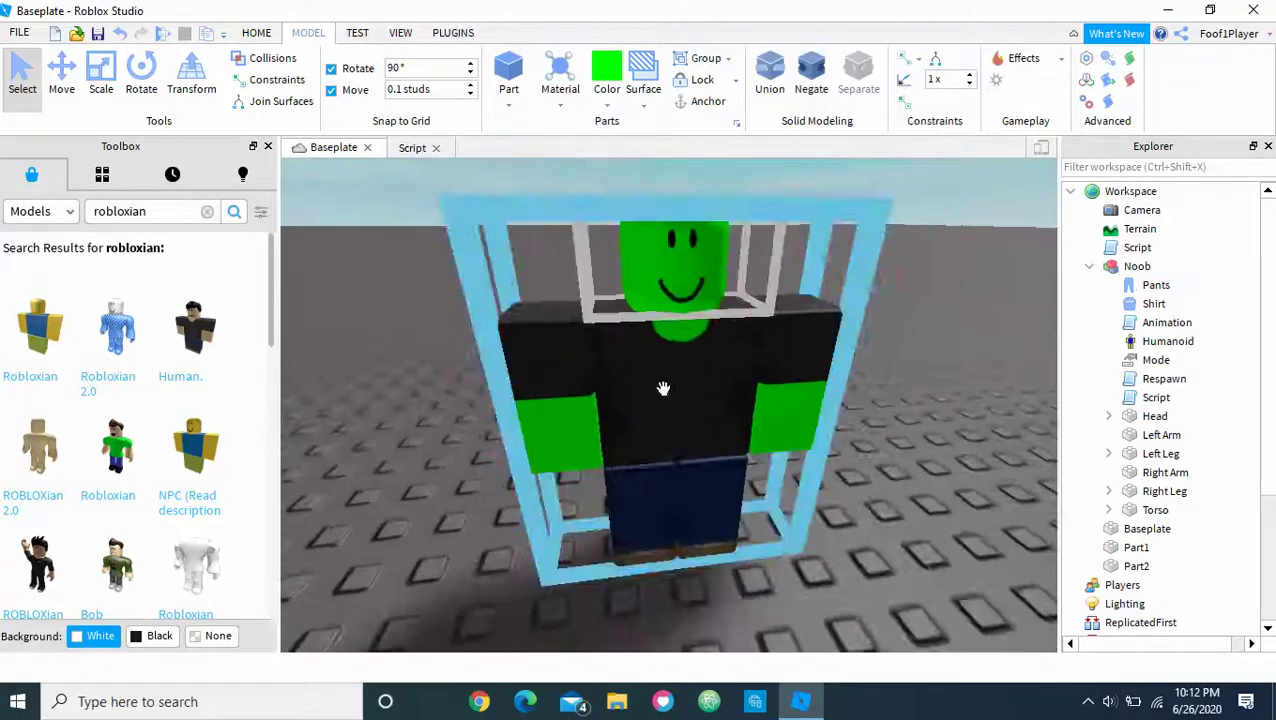
left_click(644, 328)
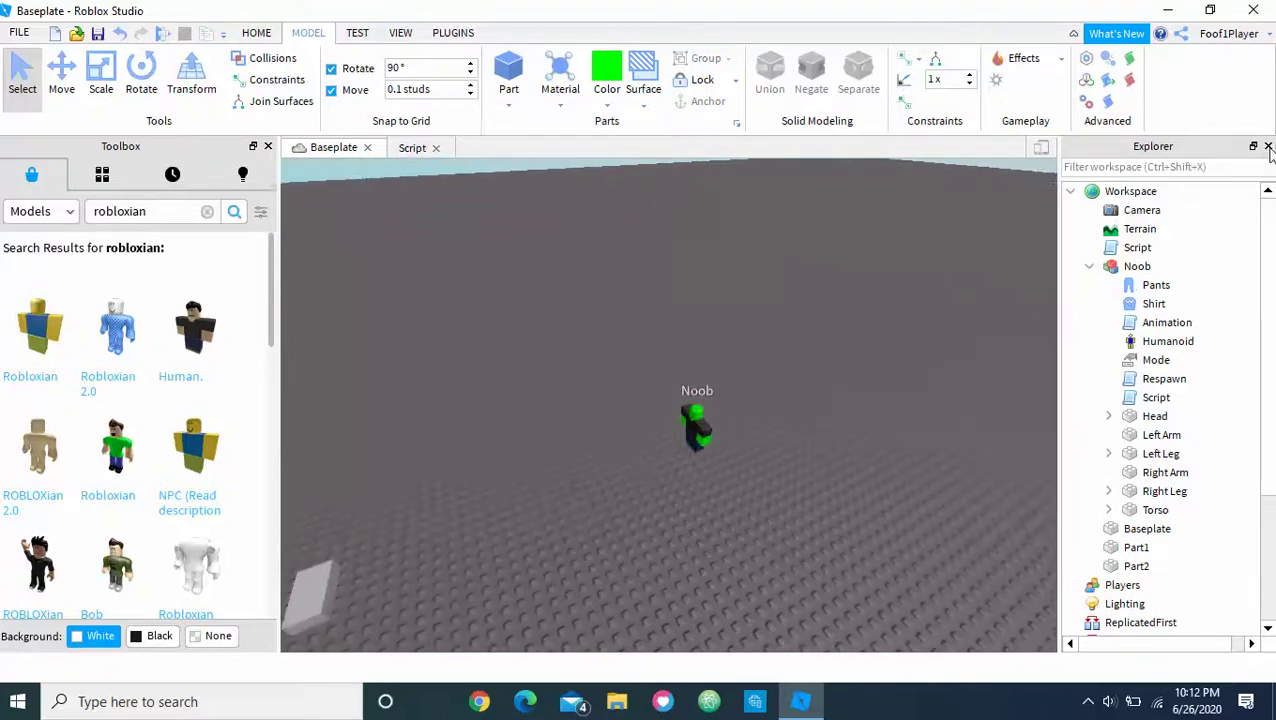
left_click(269, 148)
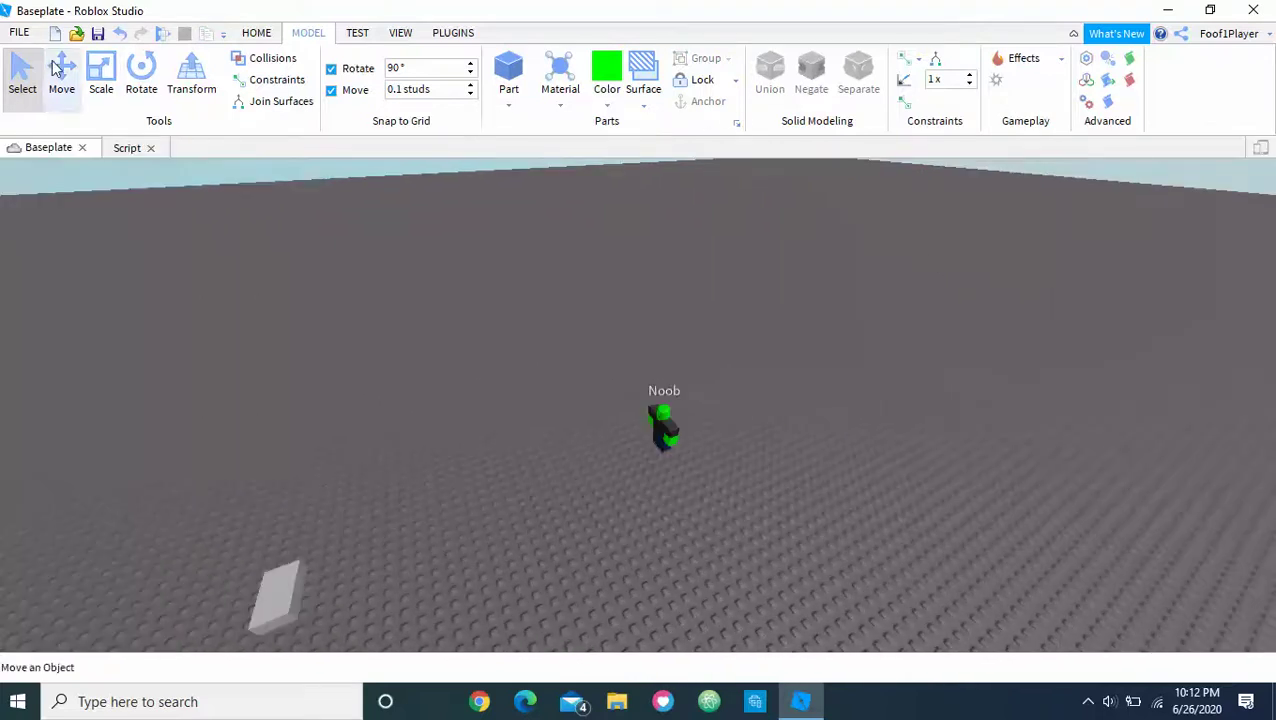